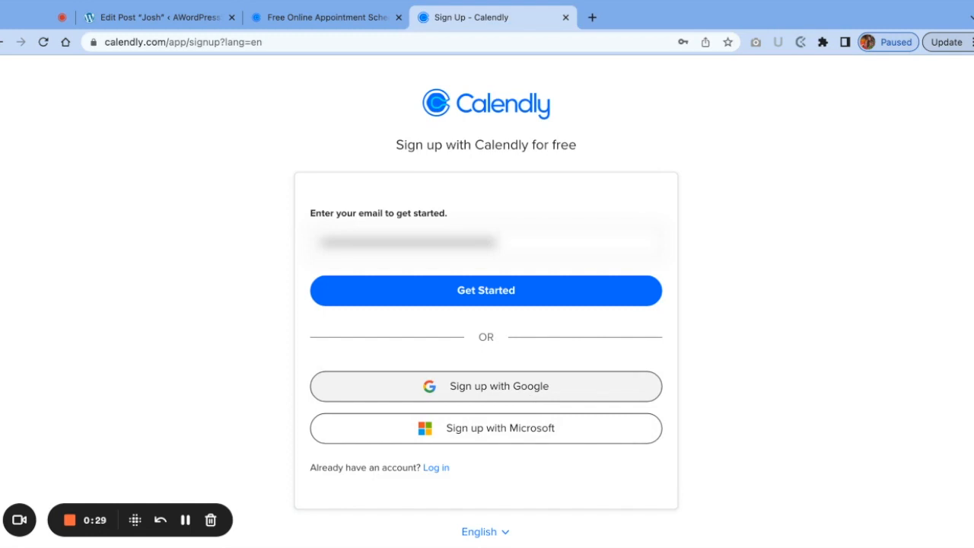
Step: Sign up for Calendly with a Google account and allow access to its Google Calendar
{"action": "left_click", "coordinate": [486, 385]}
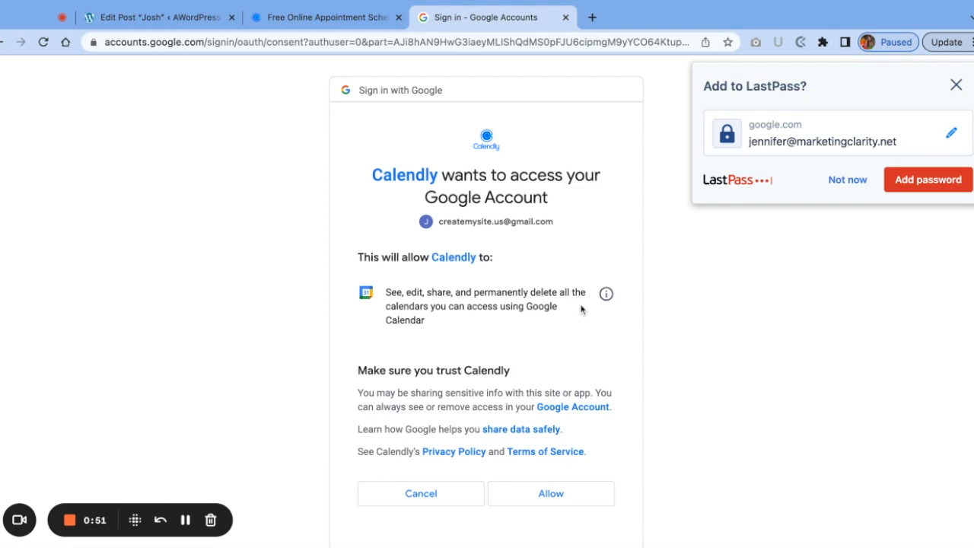
{"action": "left_click", "coordinate": [566, 496]}
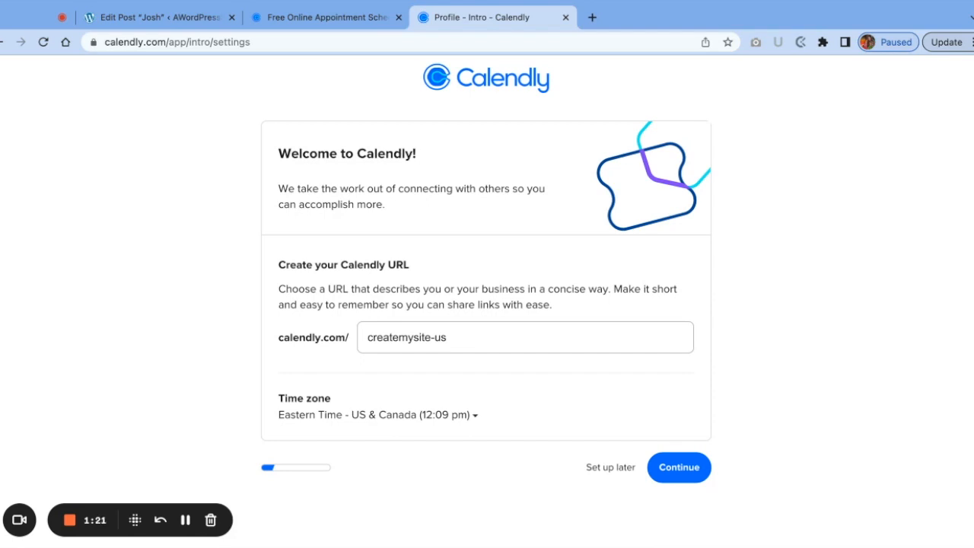
Step: Set the personal Calendly URL ending to createmysite and continue the account setup
{"action": "left_click", "coordinate": [449, 337]}
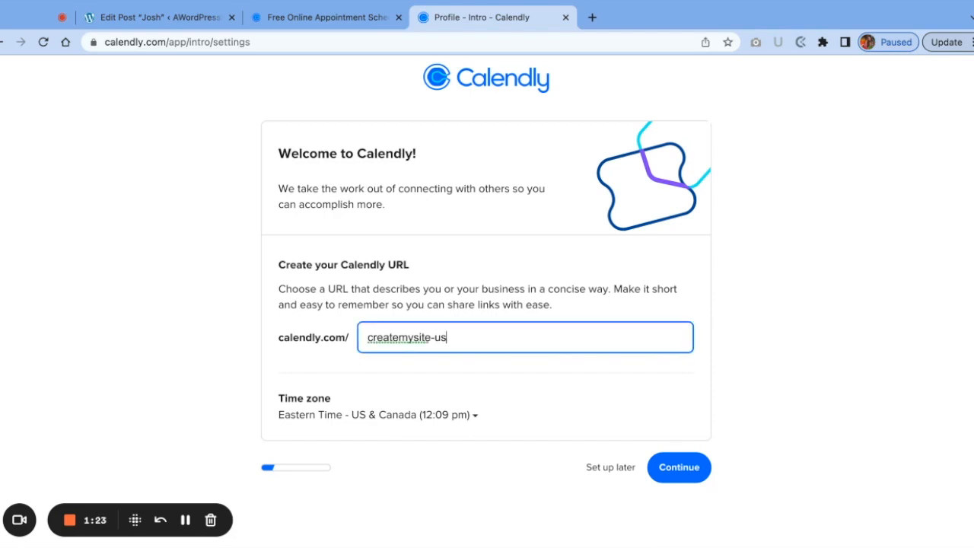
{"action": "left_click", "coordinate": [434, 337]}
{"action": "key", "text": "BackSpace"}
{"action": "key", "text": "BackSpace"}
{"action": "key", "text": "BackSpace"}
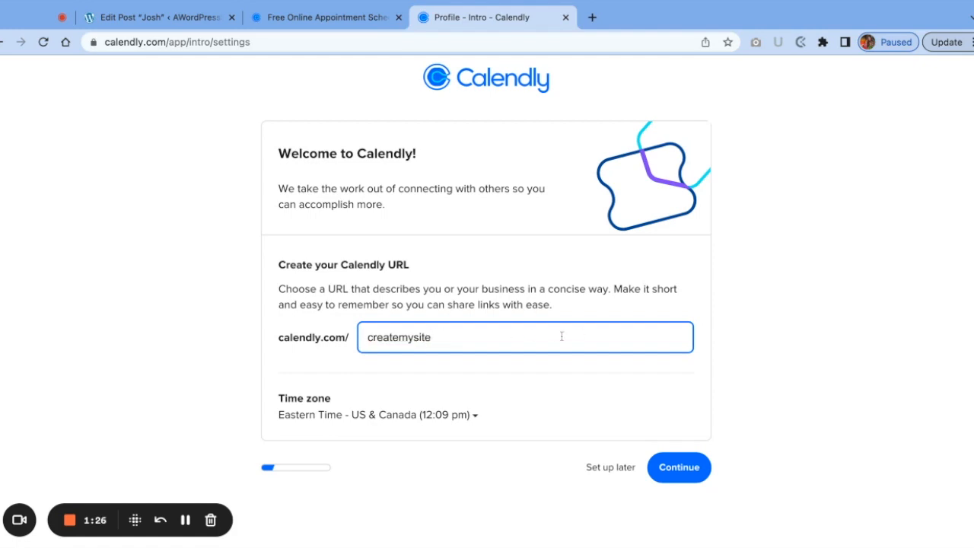
{"action": "left_click", "coordinate": [677, 467]}
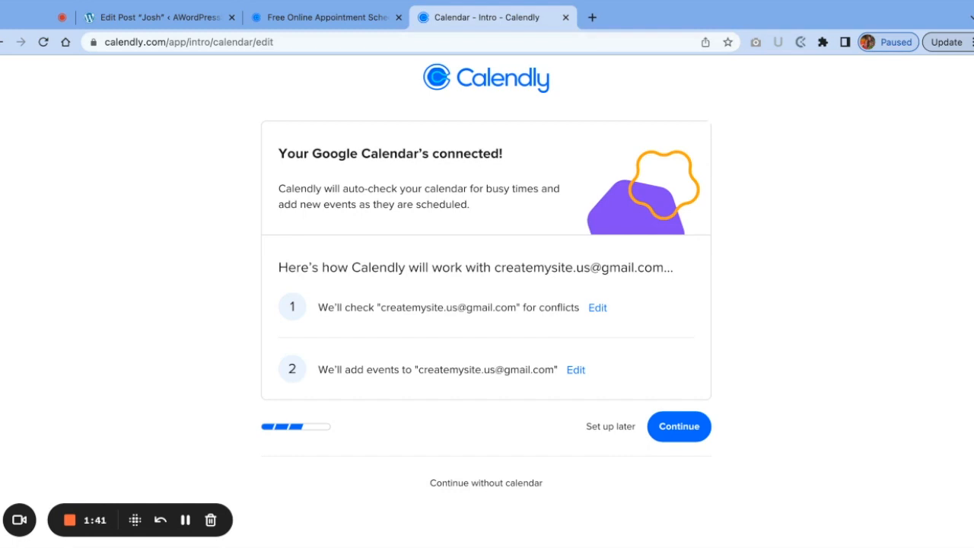
Step: Accept the connected calendar settings and set the available hours from 10:00 am to 4:00 pm
{"action": "left_click", "coordinate": [688, 422]}
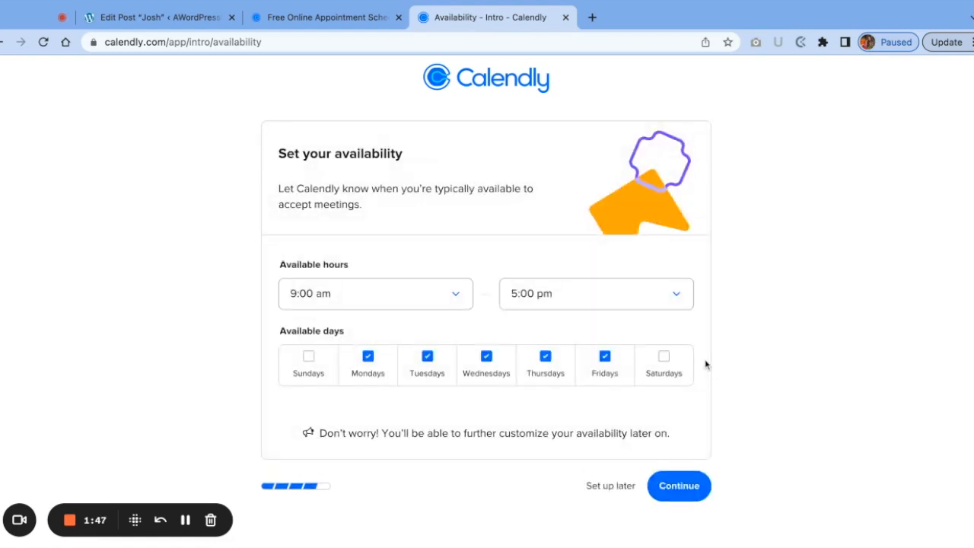
{"action": "left_click", "coordinate": [448, 292]}
{"action": "left_click", "coordinate": [373, 430]}
{"action": "left_click", "coordinate": [561, 298]}
{"action": "left_click", "coordinate": [554, 376]}
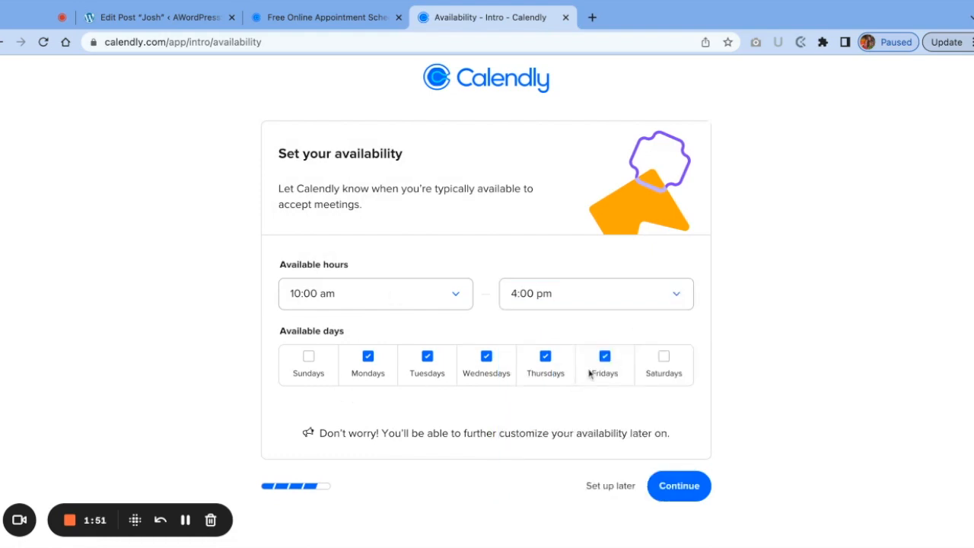
{"action": "left_click", "coordinate": [684, 487]}
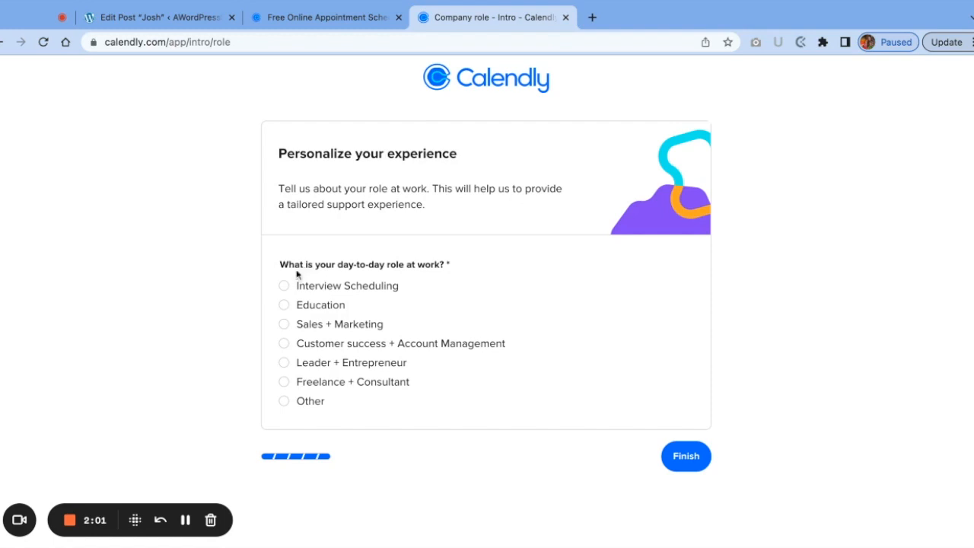
Step: Choose Leader + Entrepreneur as the work role, finishing the setup and dismissing the getting-started guide
{"action": "left_click", "coordinate": [284, 362]}
{"action": "left_click", "coordinate": [689, 456]}
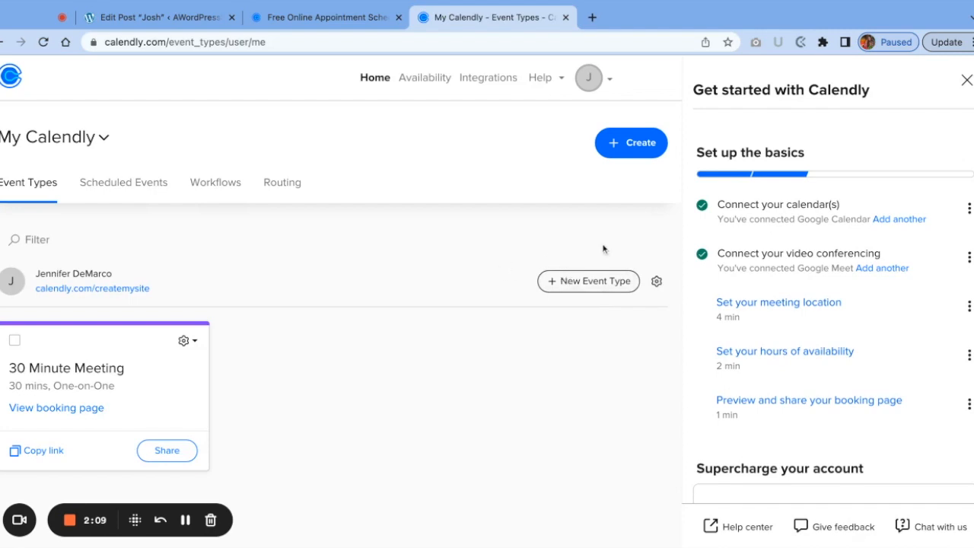
{"action": "left_click", "coordinate": [966, 80]}
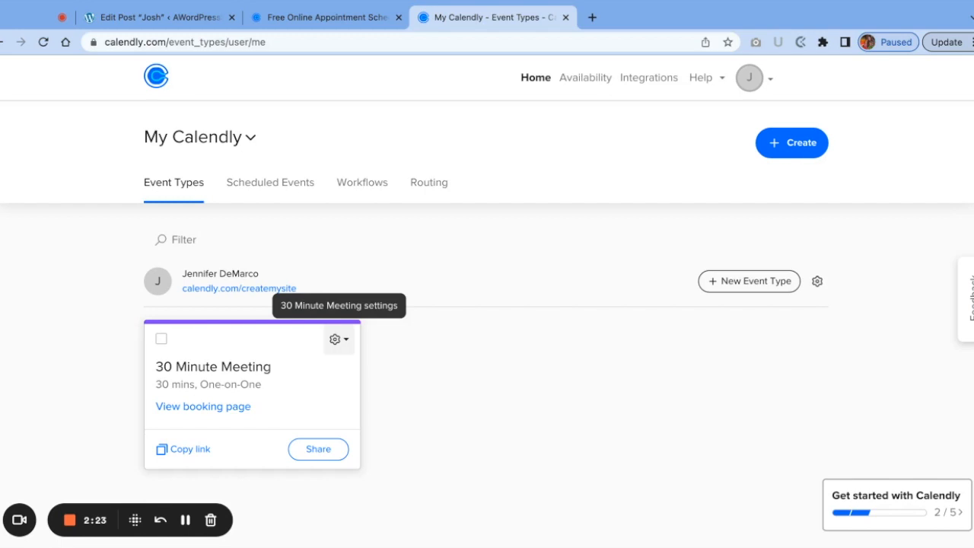
Step: Edit the 30 Minute Meeting event type and rename it 15 Minute Pick me-up
{"action": "left_click", "coordinate": [337, 347]}
{"action": "left_click", "coordinate": [279, 376]}
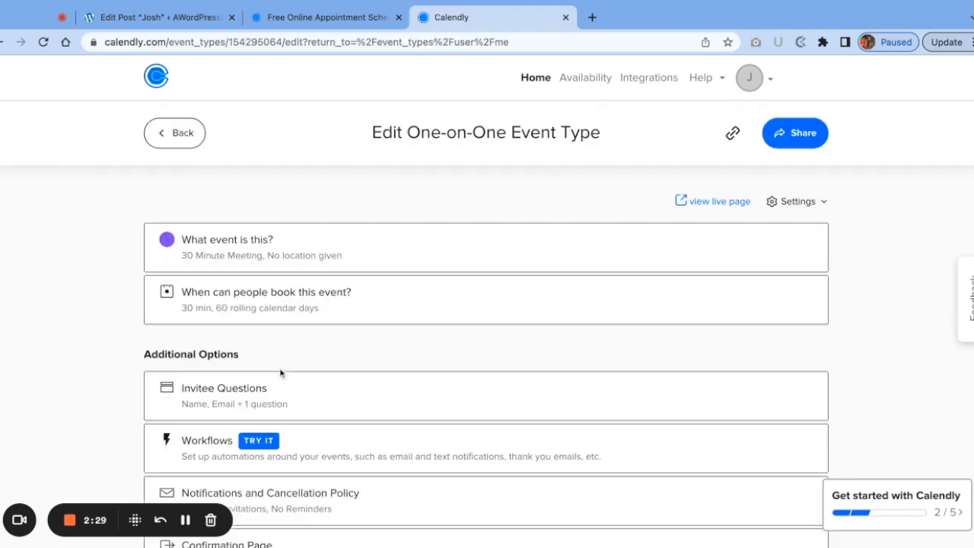
{"action": "left_click", "coordinate": [270, 242]}
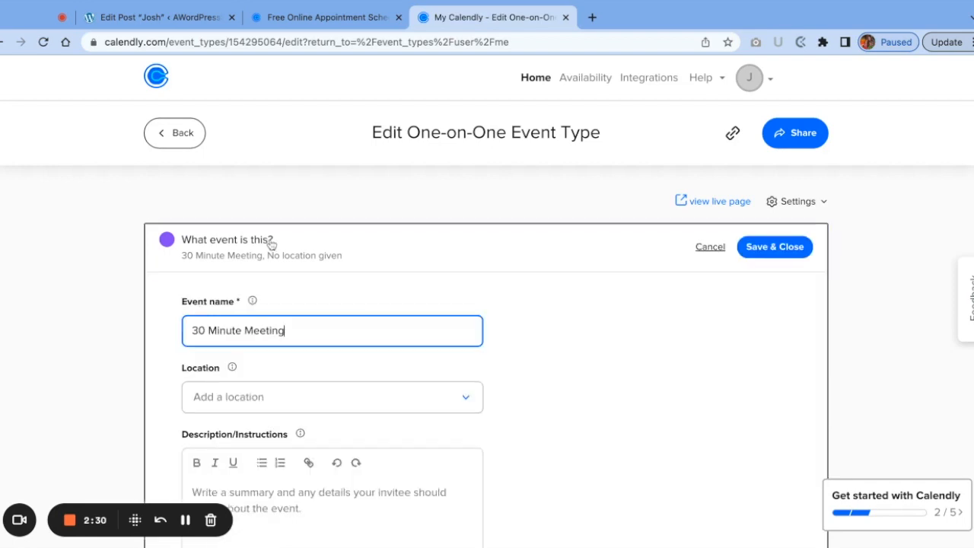
{"action": "left_click", "coordinate": [708, 246]}
{"action": "left_click", "coordinate": [270, 241]}
{"action": "left_click", "coordinate": [314, 333]}
{"action": "triple_click", "coordinate": [315, 330]}
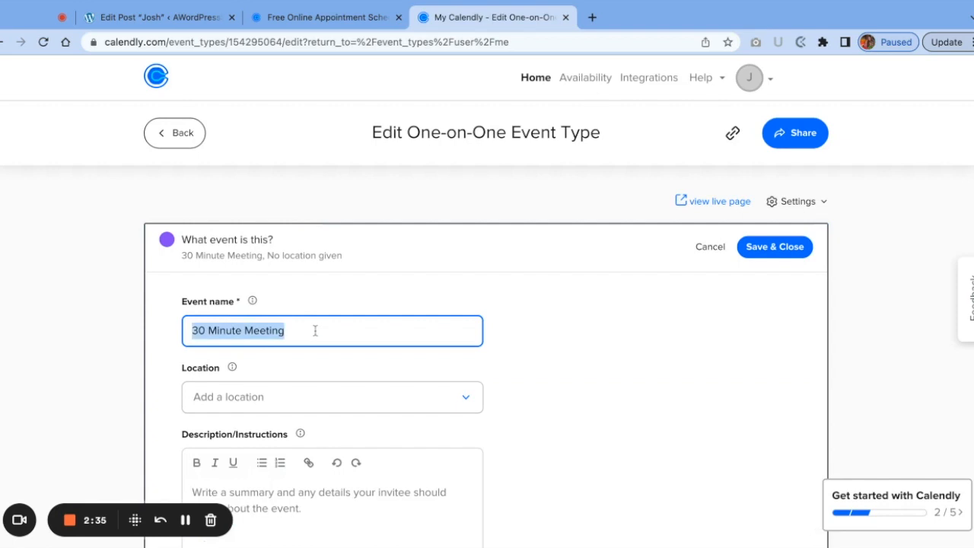
{"action": "type", "text": "15 Minute "}
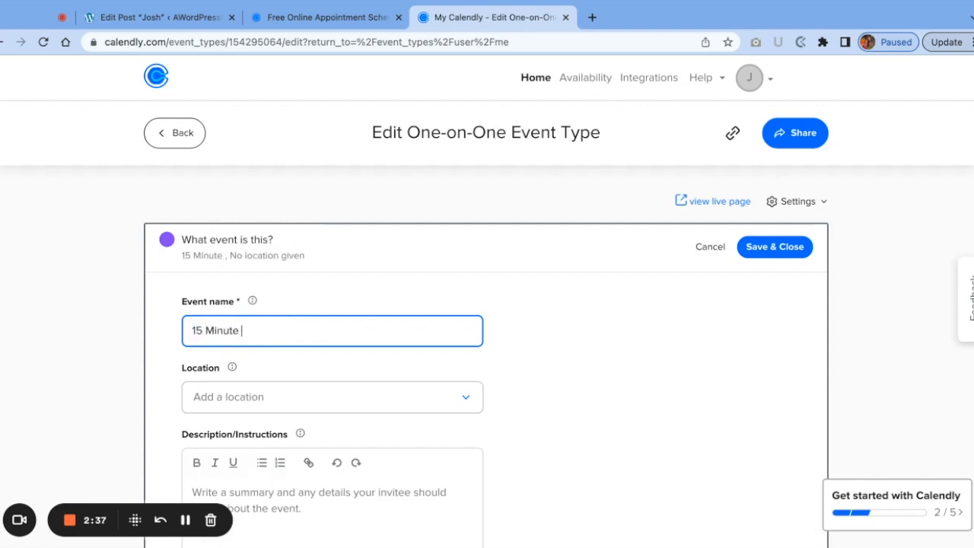
{"action": "type", "text": "Pick "}
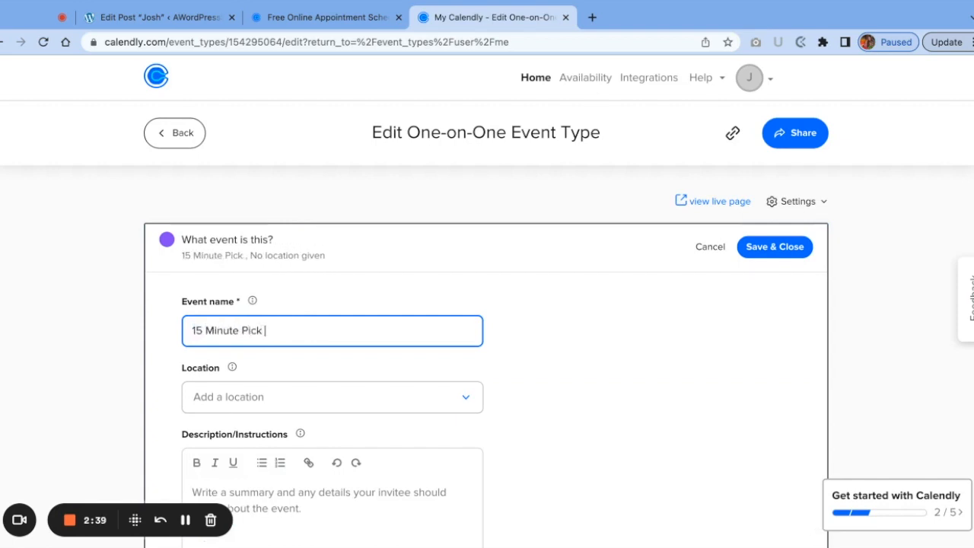
{"action": "type", "text": "me-up"}
Step: Set the event location to Phone call, with the host calling the invitee
{"action": "scroll", "coordinate": [357, 311], "scroll_direction": "down", "scroll_amount": 2}
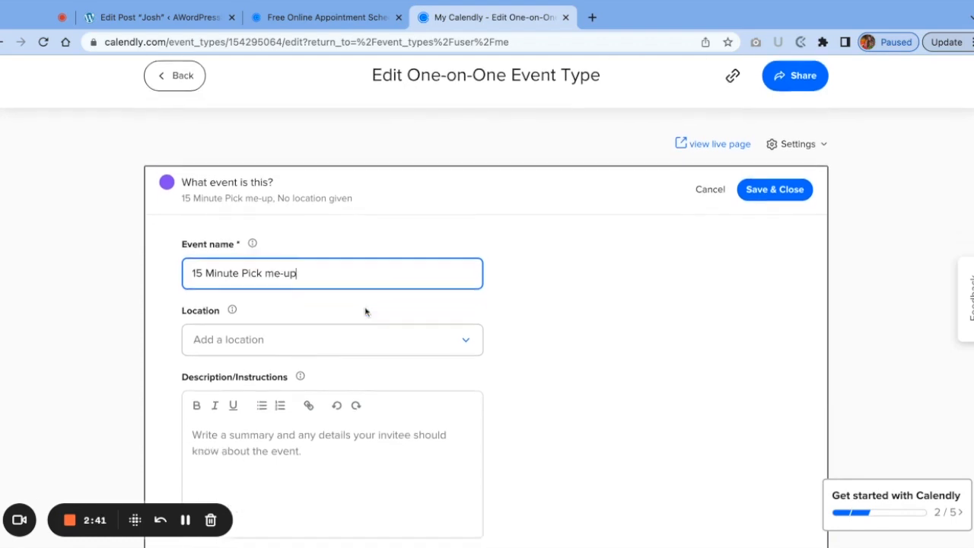
{"action": "left_click", "coordinate": [337, 255]}
{"action": "left_click", "coordinate": [309, 322]}
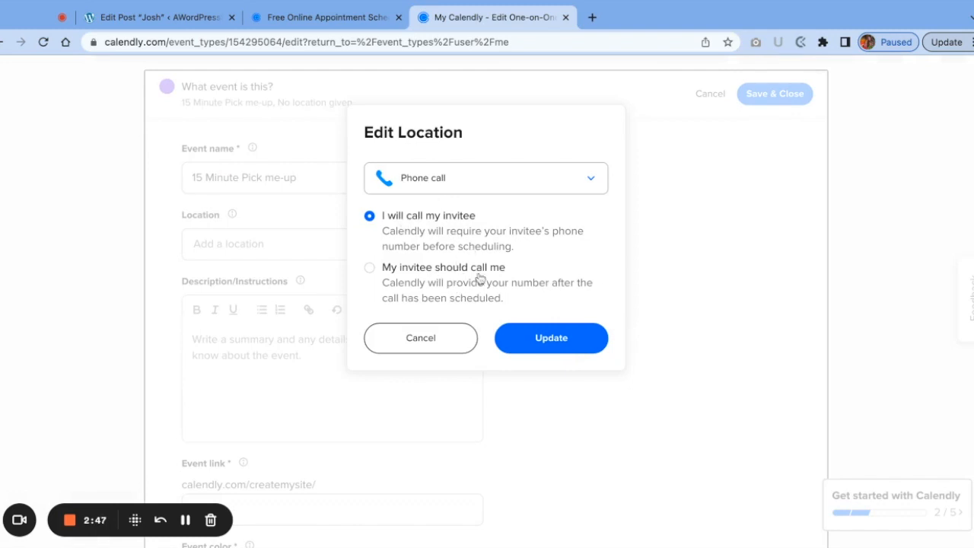
{"action": "left_click", "coordinate": [572, 347]}
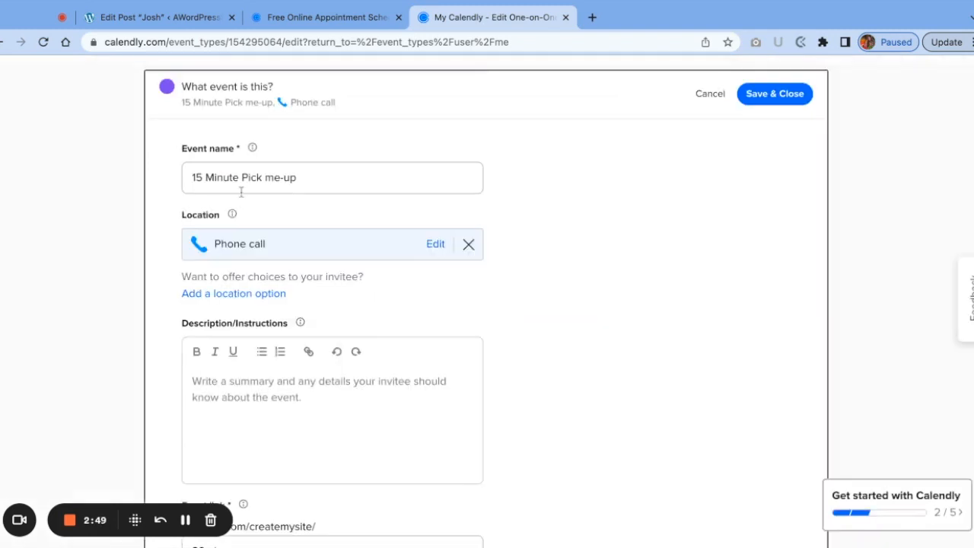
Step: Change the ending of the event link to 15min
{"action": "scroll", "coordinate": [331, 317], "scroll_direction": "down", "scroll_amount": 2}
{"action": "left_click", "coordinate": [333, 319]}
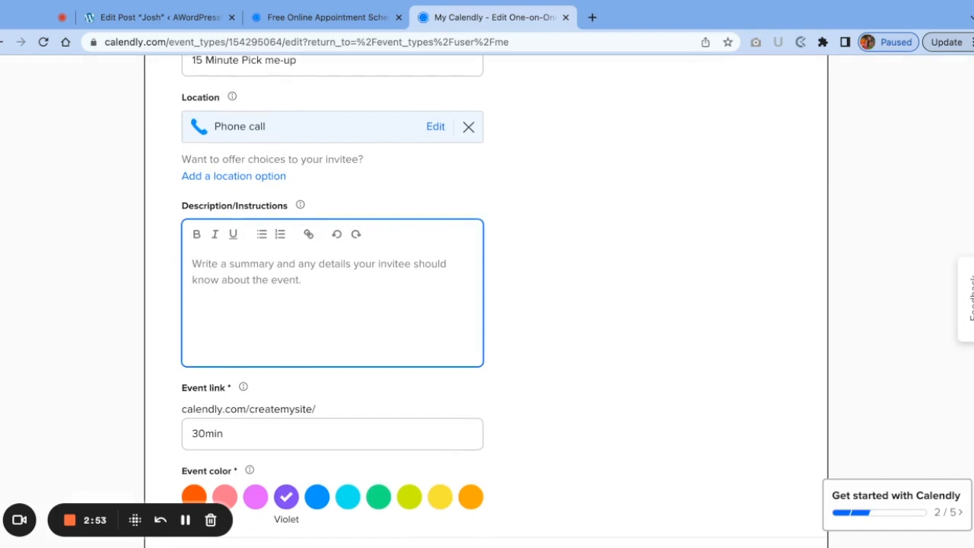
{"action": "scroll", "coordinate": [486, 300], "scroll_direction": "down", "scroll_amount": 1}
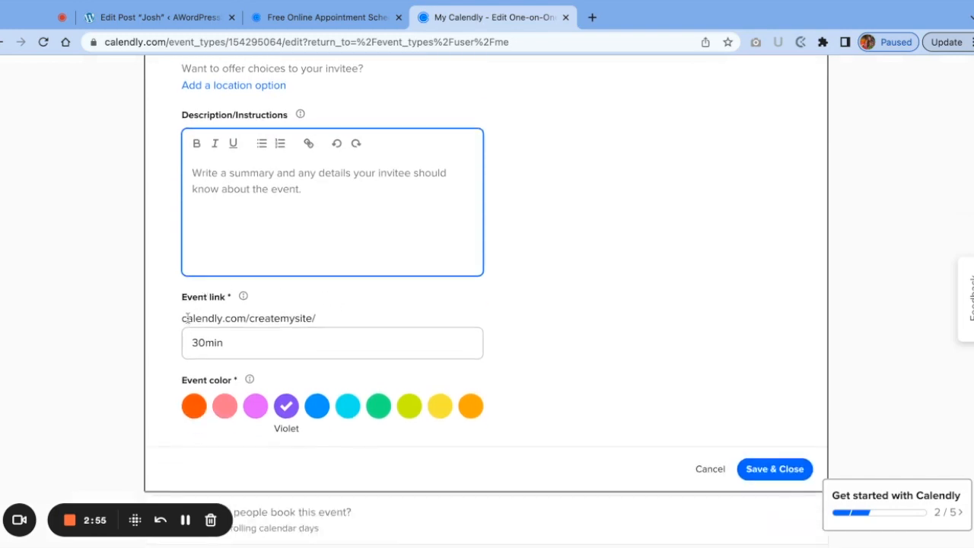
{"action": "left_click_drag", "start_coordinate": [188, 319], "coordinate": [316, 319]}
{"action": "left_click", "coordinate": [268, 318]}
{"action": "double_click", "coordinate": [252, 340]}
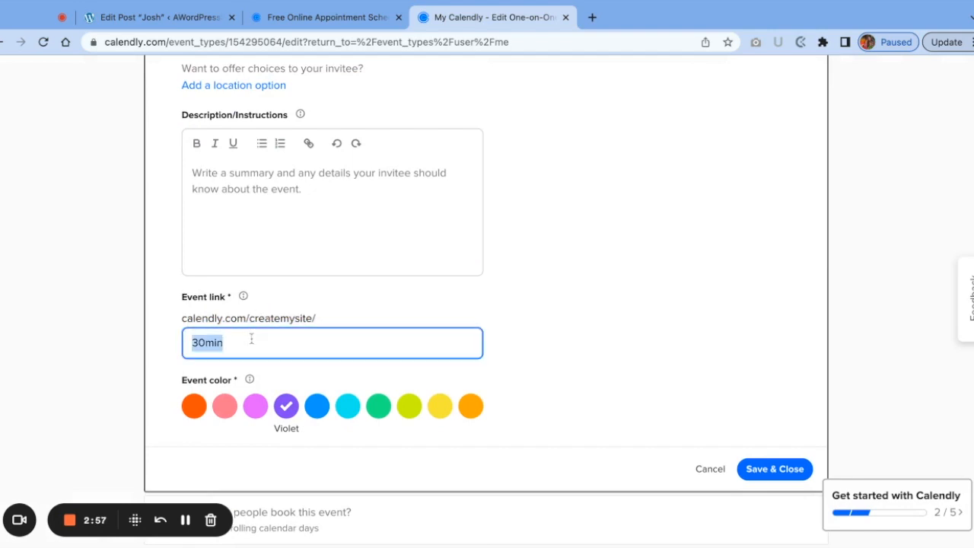
{"action": "type", "text": "15"}
{"action": "type", "text": "15minute"}
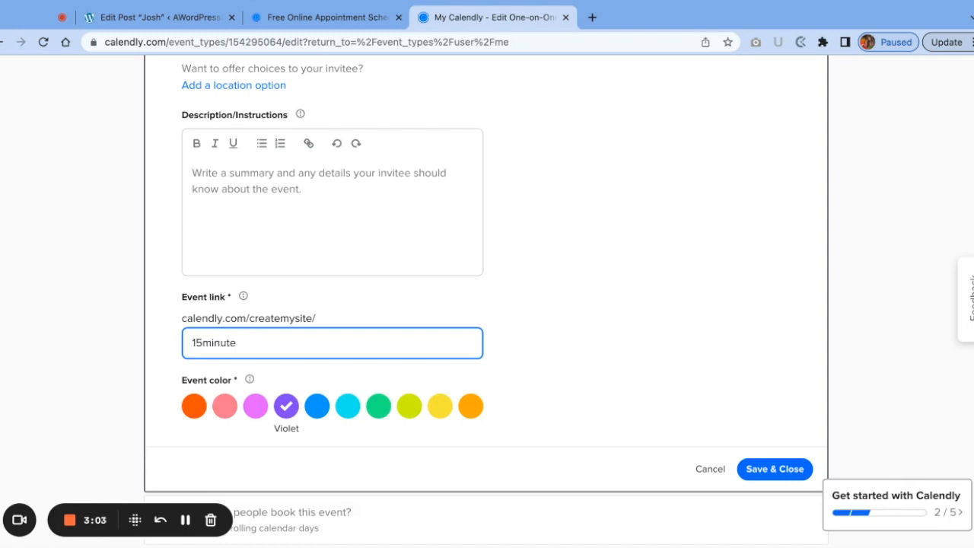
{"action": "key", "text": "BackSpace"}
{"action": "key", "text": "BackSpace"}
{"action": "left_click", "coordinate": [484, 310]}
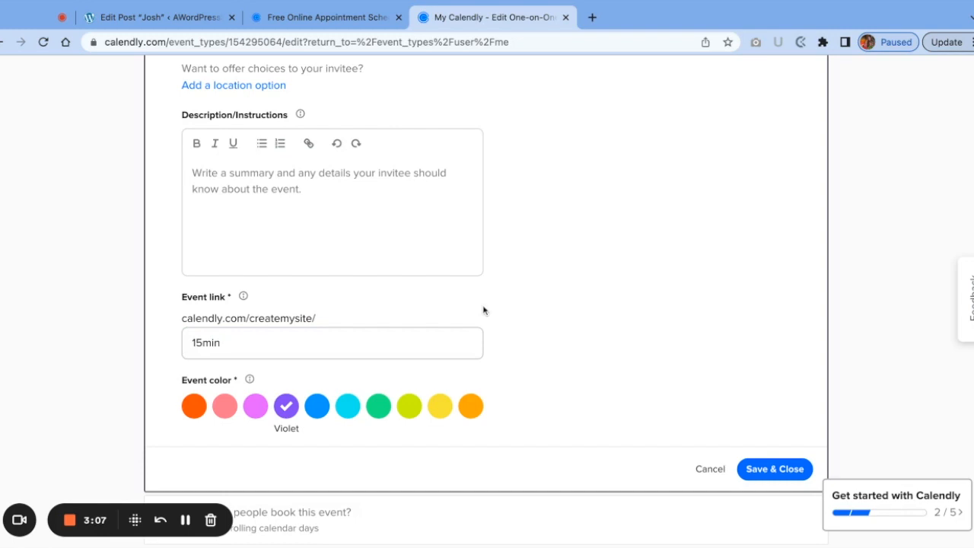
Step: Change the event color to light cyan blue and save the event details
{"action": "scroll", "coordinate": [491, 304], "scroll_direction": "down", "scroll_amount": 2}
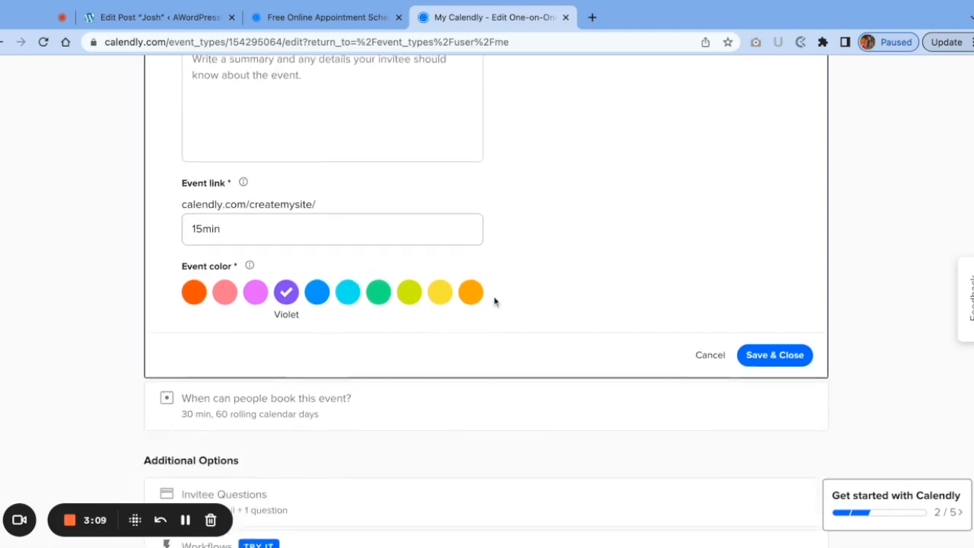
{"action": "left_click", "coordinate": [347, 282]}
{"action": "left_click", "coordinate": [775, 345]}
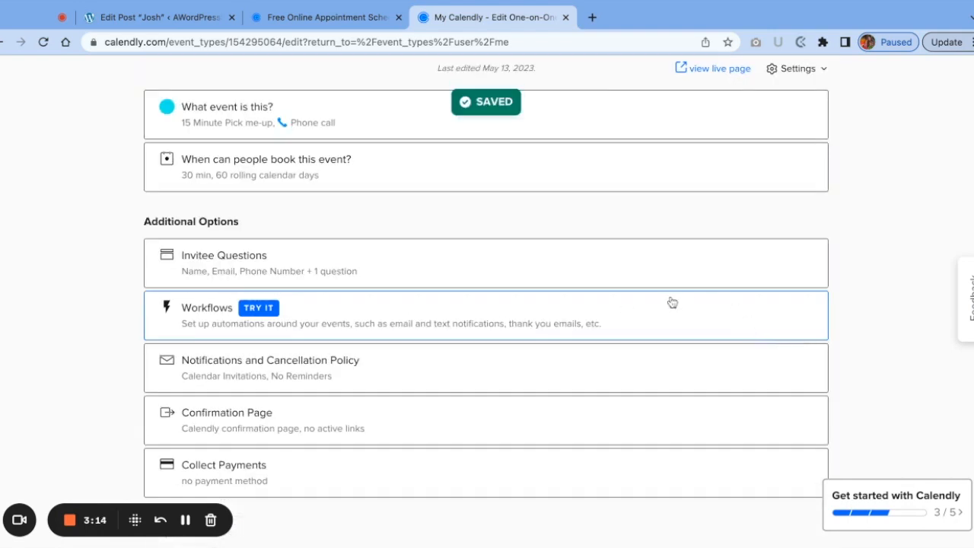
Step: Open the event's booking-time settings, dismiss the tip, and set the duration to 15 min
{"action": "left_click", "coordinate": [266, 169]}
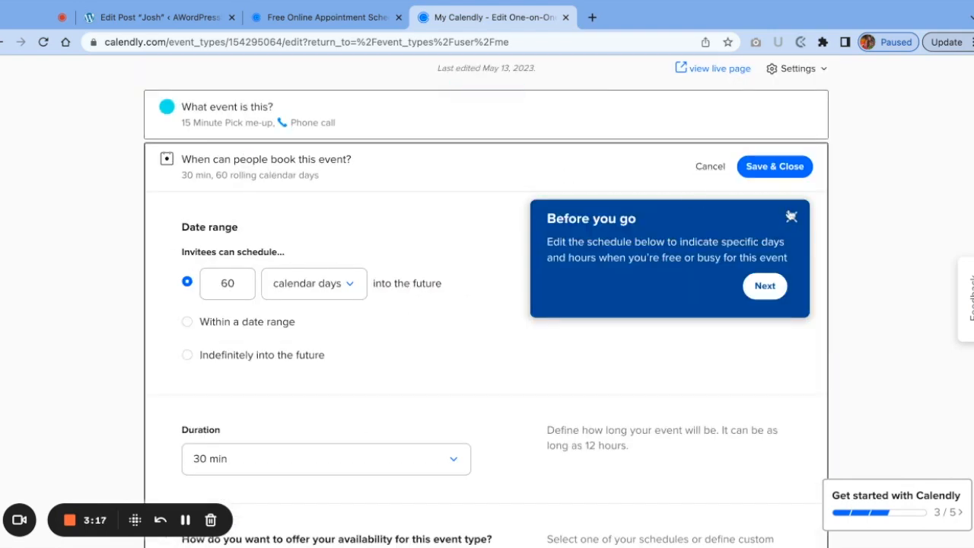
{"action": "left_click", "coordinate": [792, 217]}
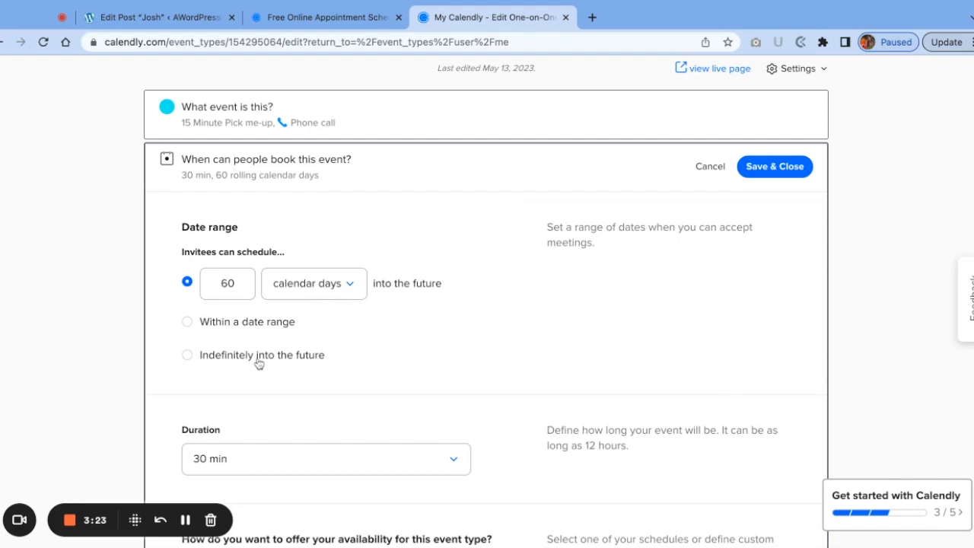
{"action": "scroll", "coordinate": [259, 364], "scroll_direction": "down", "scroll_amount": 1}
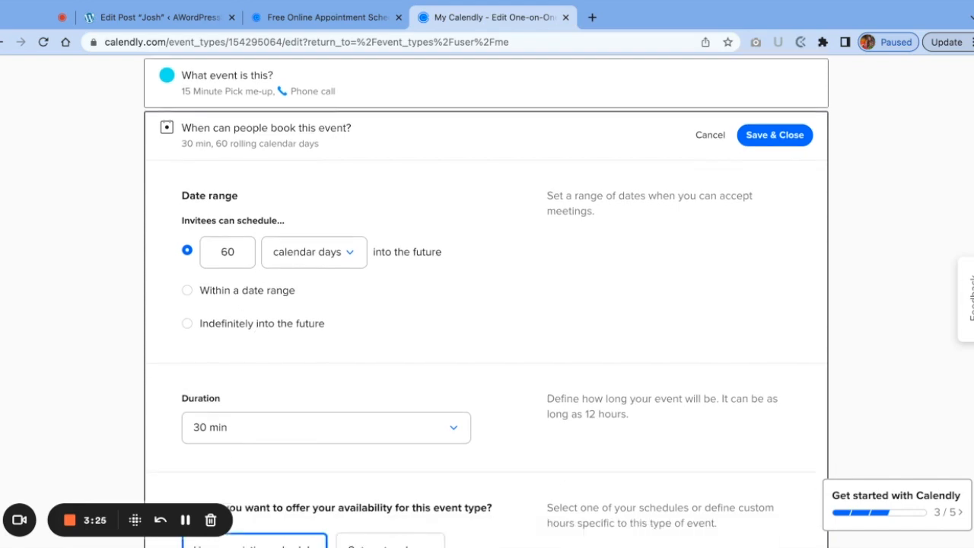
{"action": "scroll", "coordinate": [311, 255], "scroll_direction": "down", "scroll_amount": 3}
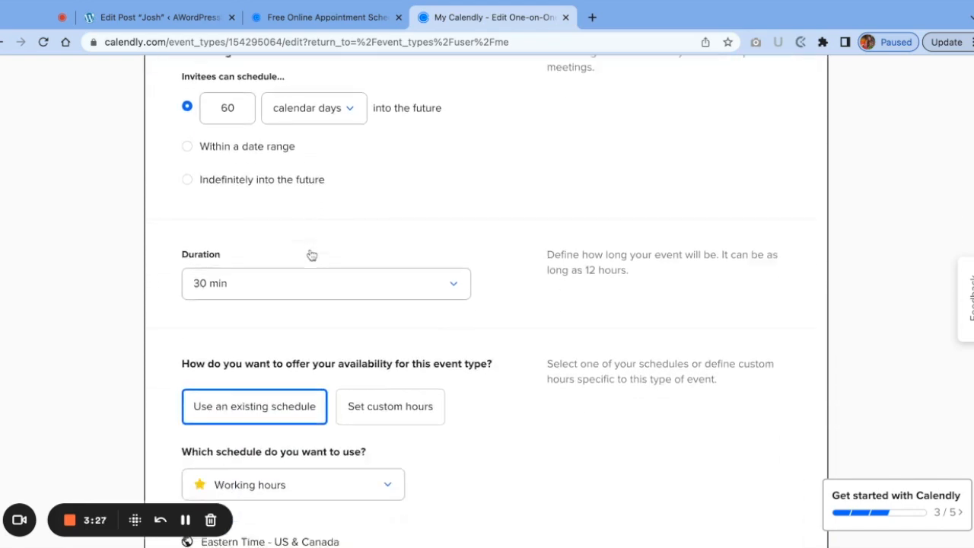
{"action": "left_click", "coordinate": [409, 230]}
{"action": "left_click", "coordinate": [219, 270]}
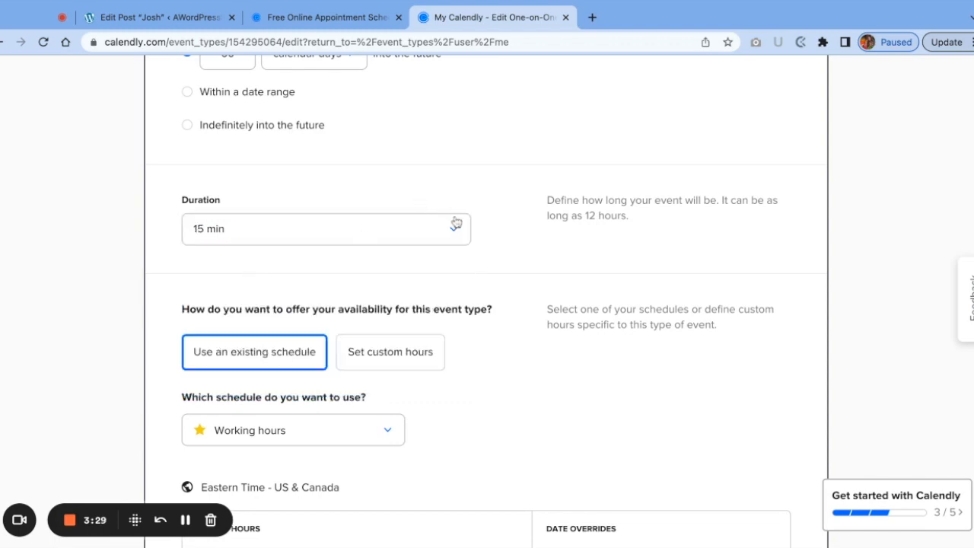
Step: Try the before-event and after-event buffer options, leave both off, and save the booking-time settings
{"action": "scroll", "coordinate": [461, 225], "scroll_direction": "down", "scroll_amount": 2}
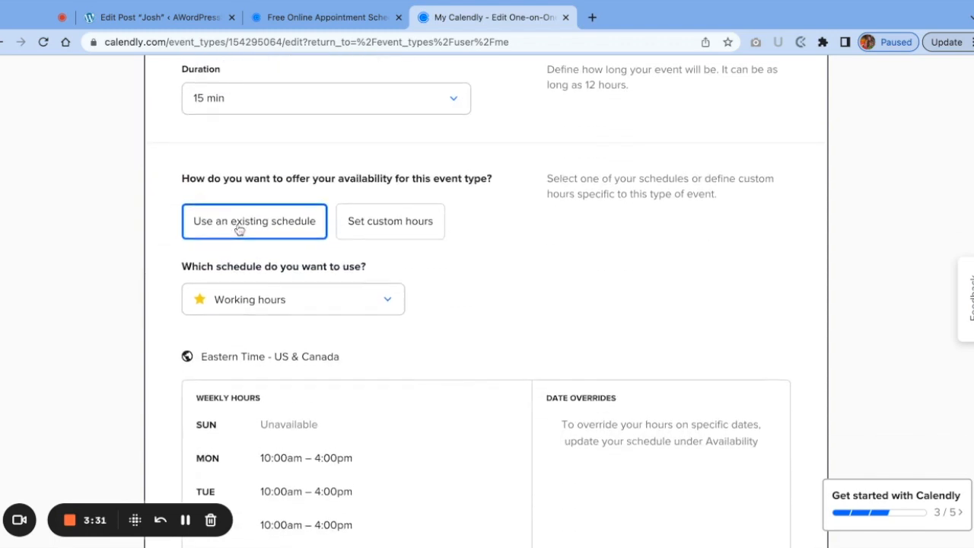
{"action": "scroll", "coordinate": [239, 230], "scroll_direction": "down", "scroll_amount": 1}
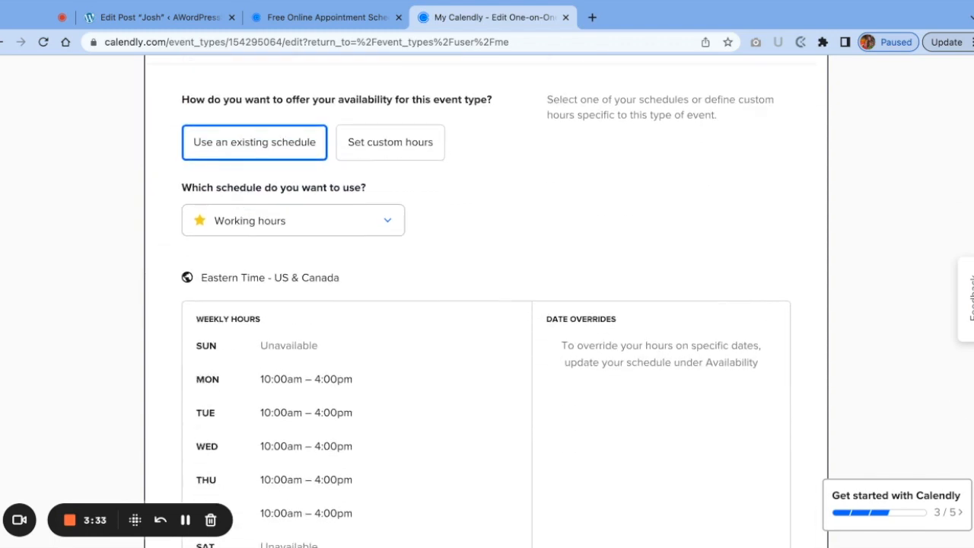
{"action": "scroll", "coordinate": [265, 161], "scroll_direction": "down", "scroll_amount": 1}
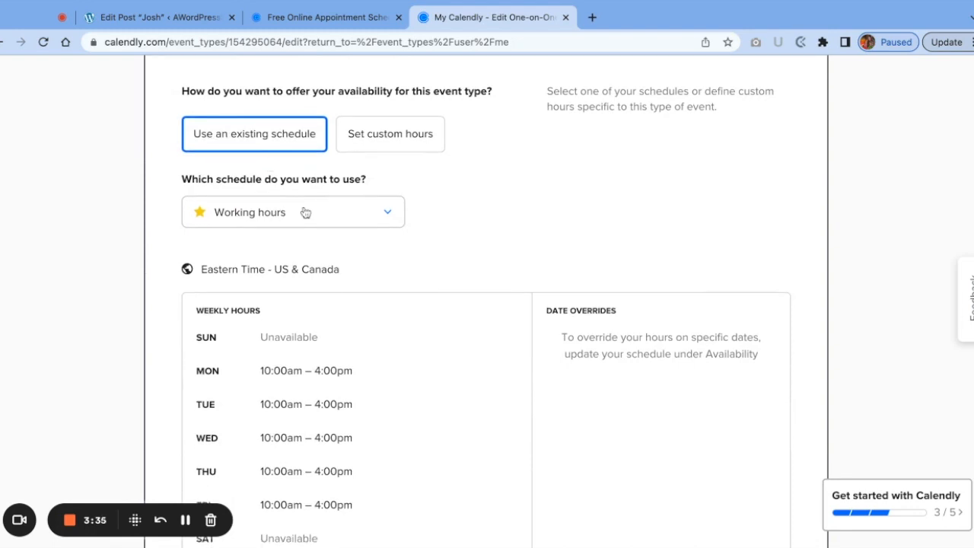
{"action": "scroll", "coordinate": [404, 257], "scroll_direction": "down", "scroll_amount": 2}
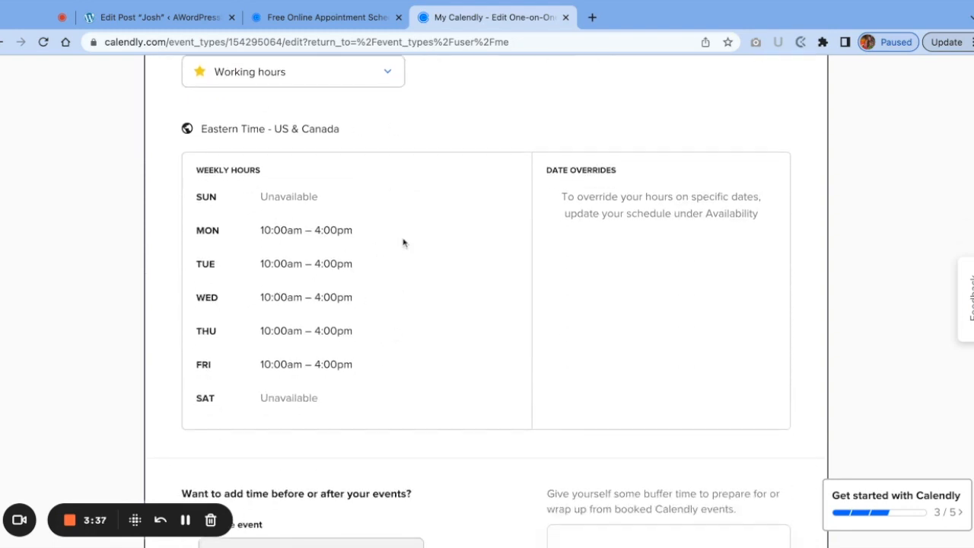
{"action": "scroll", "coordinate": [401, 243], "scroll_direction": "down", "scroll_amount": 4}
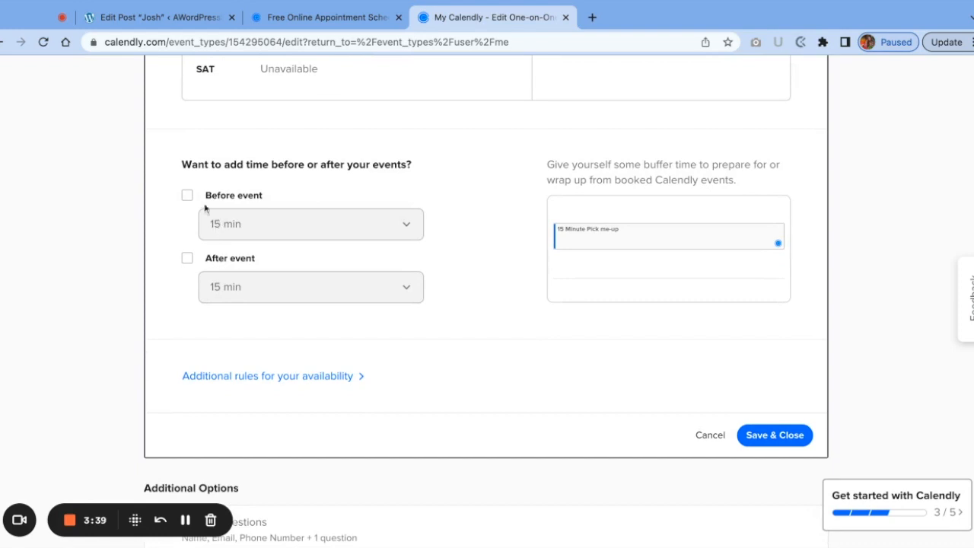
{"action": "left_click", "coordinate": [187, 197]}
{"action": "left_click", "coordinate": [186, 197]}
{"action": "left_click", "coordinate": [188, 259]}
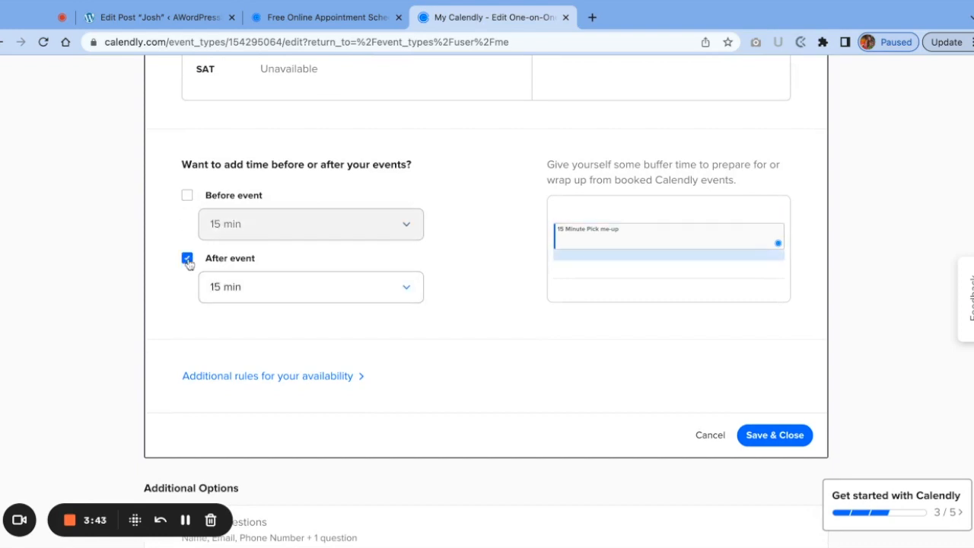
{"action": "left_click", "coordinate": [187, 259]}
{"action": "left_click", "coordinate": [771, 434]}
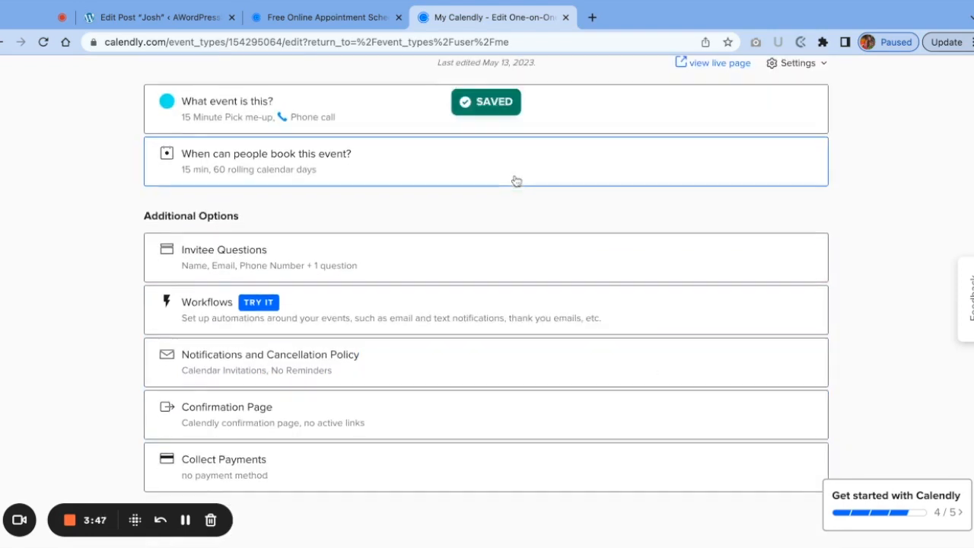
Step: Change the open-ended invitee question to "What goal are you currently working on?" and save the invitee questions
{"action": "left_click", "coordinate": [297, 255]}
{"action": "scroll", "coordinate": [362, 249], "scroll_direction": "down", "scroll_amount": 3}
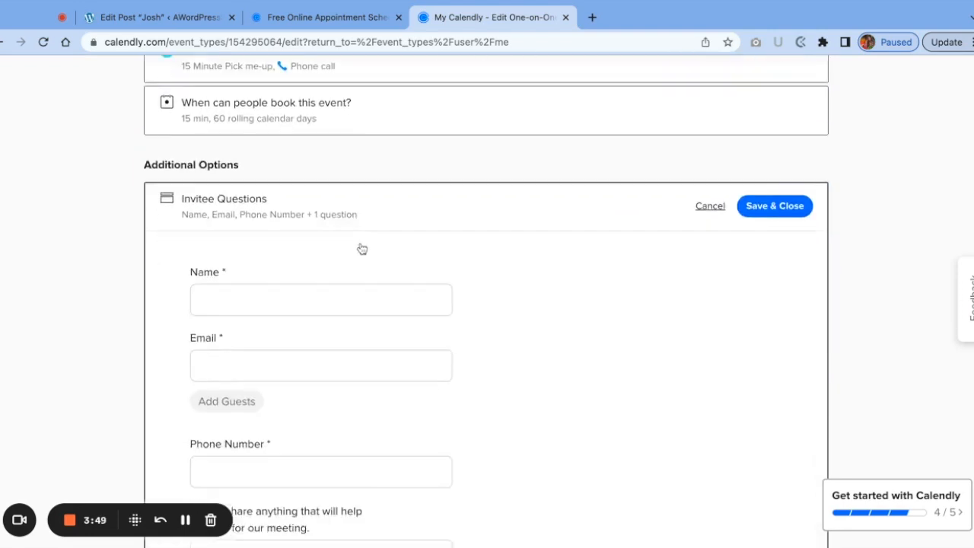
{"action": "scroll", "coordinate": [363, 249], "scroll_direction": "down", "scroll_amount": 1}
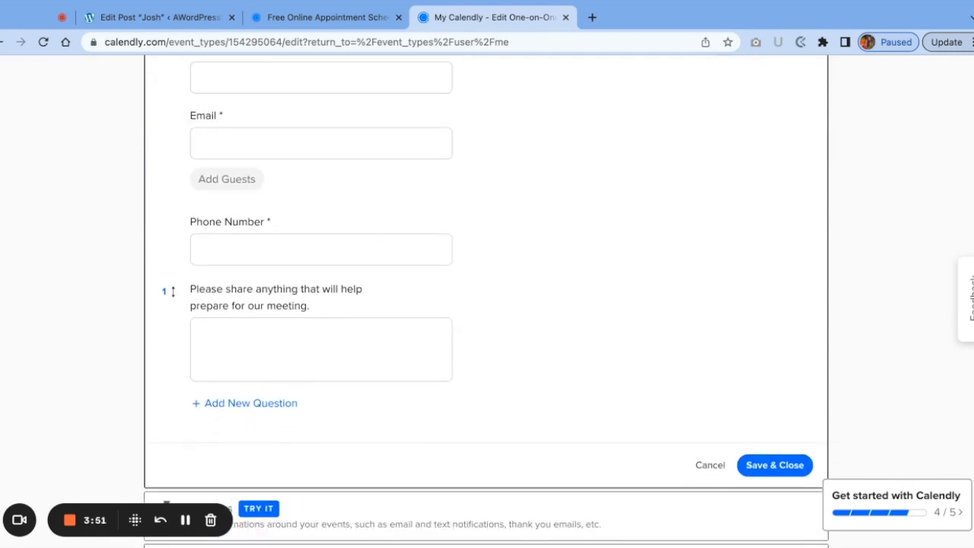
{"action": "scroll", "coordinate": [380, 265], "scroll_direction": "up", "scroll_amount": 2}
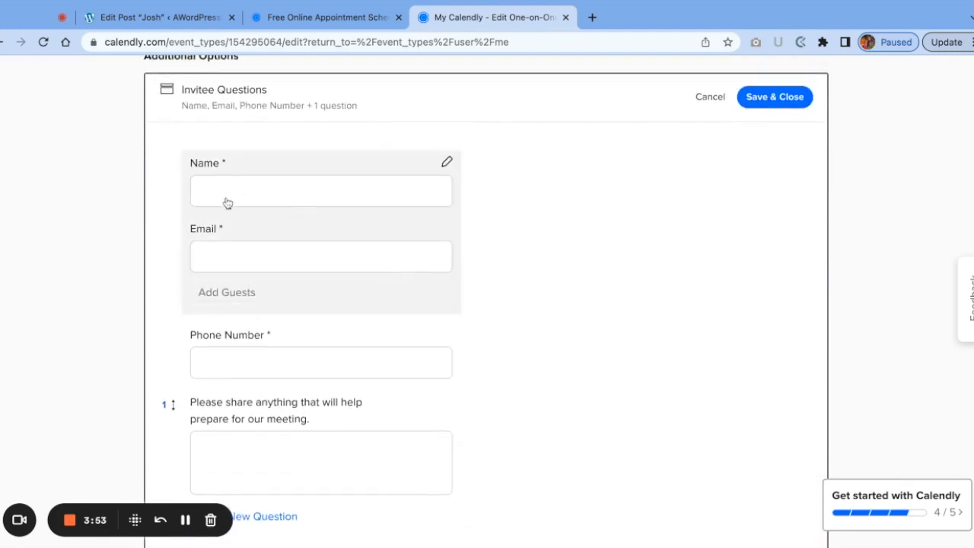
{"action": "scroll", "coordinate": [321, 261], "scroll_direction": "down", "scroll_amount": 3}
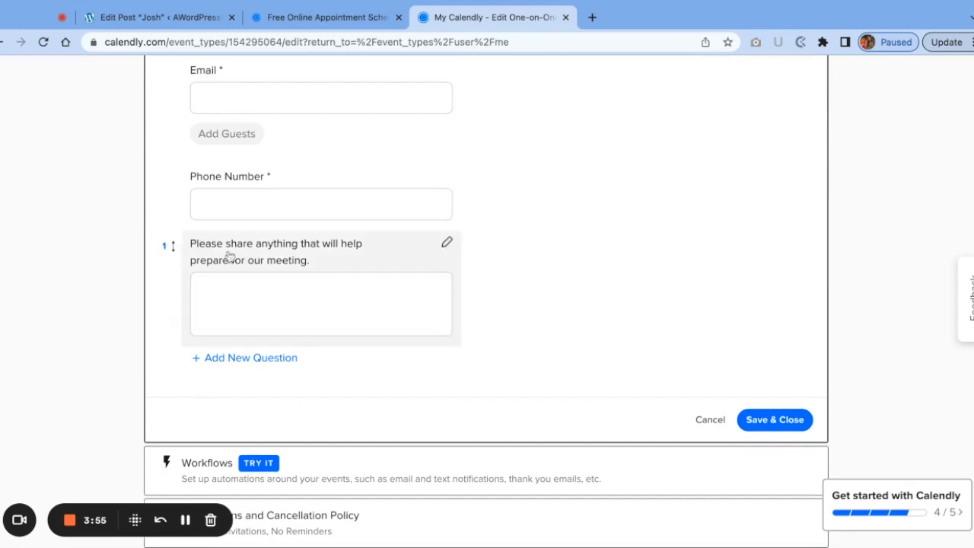
{"action": "left_click", "coordinate": [268, 257]}
{"action": "triple_click", "coordinate": [443, 222]}
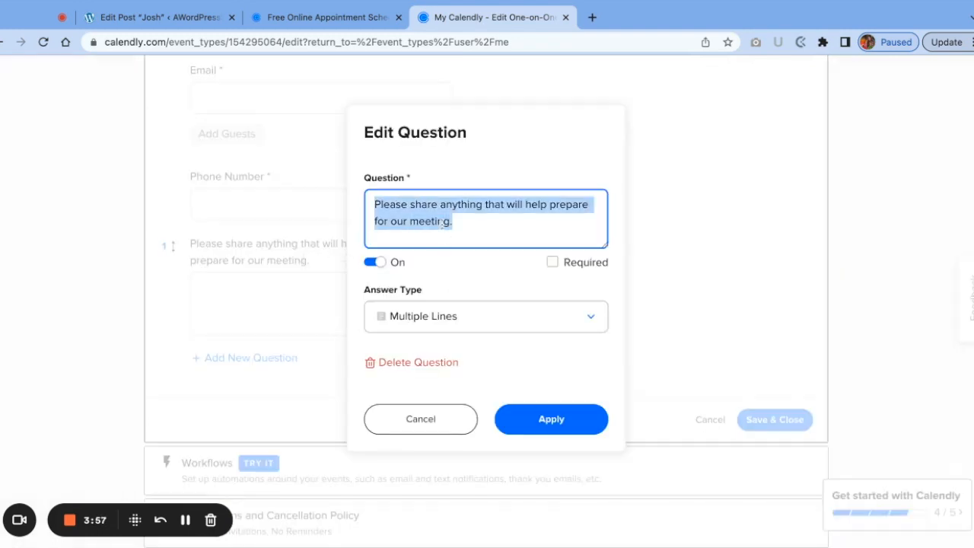
{"action": "type", "text": "What goa"}
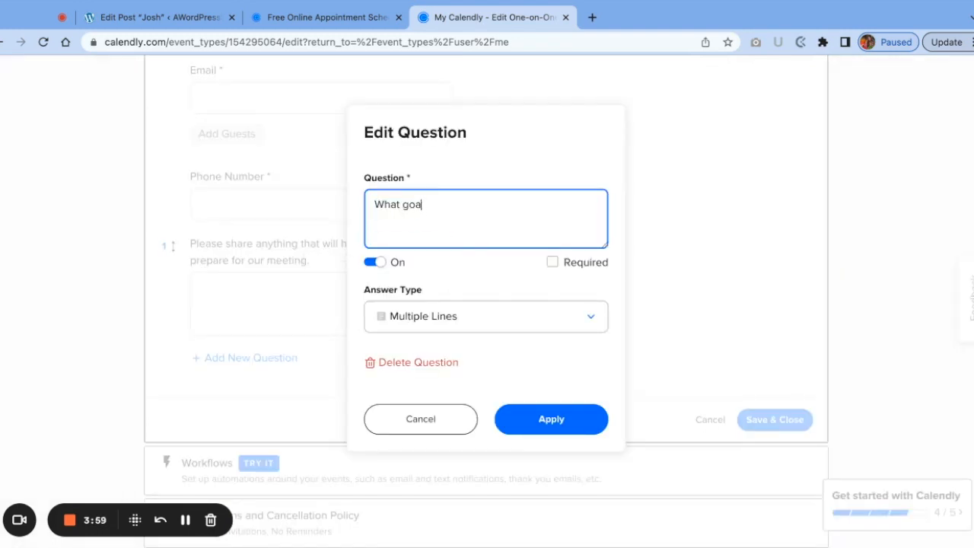
{"action": "type", "text": "l are you currently working in"}
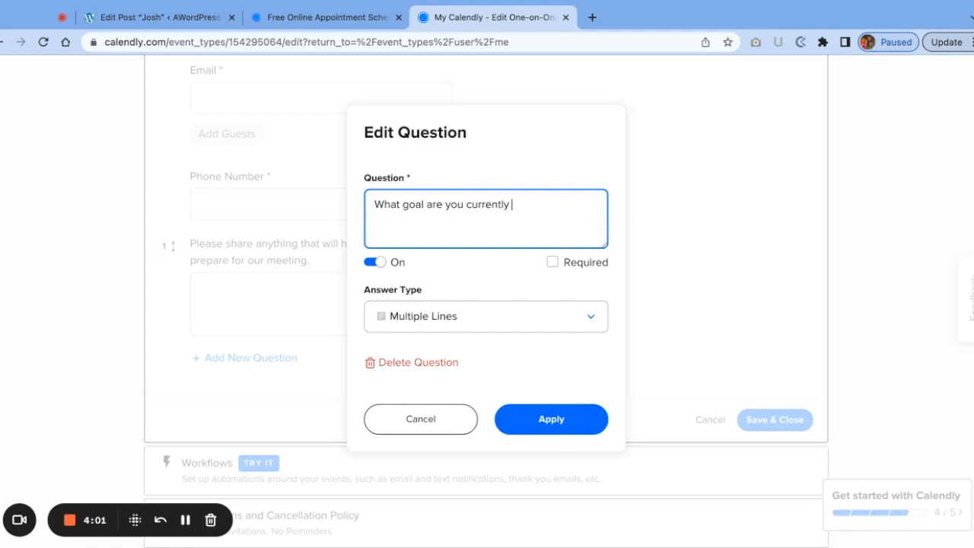
{"action": "type", "text": "on?"}
{"action": "left_click", "coordinate": [551, 427]}
{"action": "scroll", "coordinate": [299, 330], "scroll_direction": "down", "scroll_amount": 1}
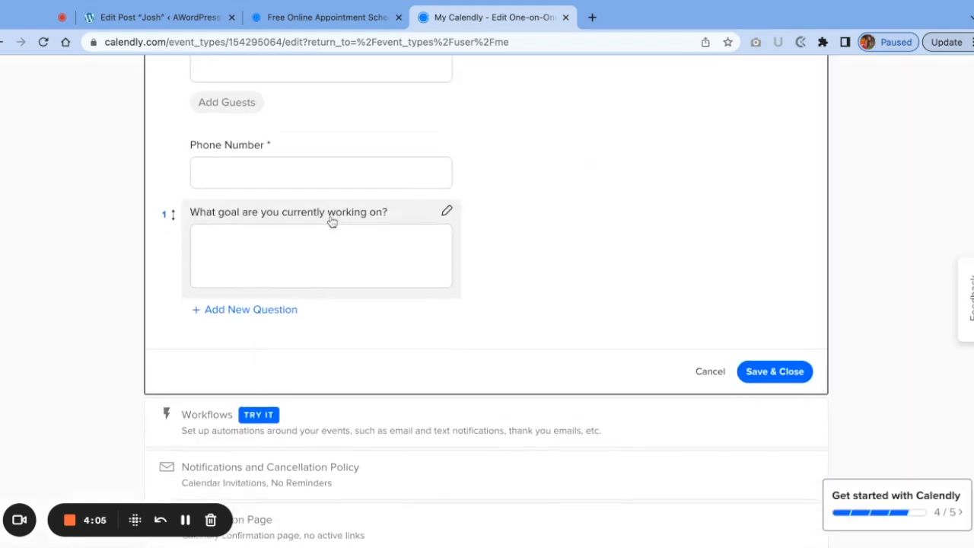
{"action": "left_click", "coordinate": [794, 356]}
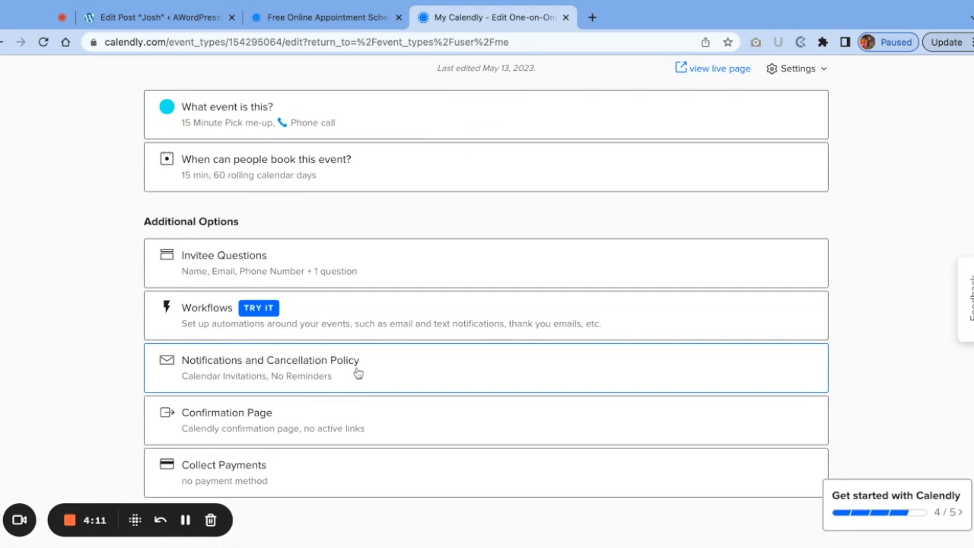
Step: Turn on email reminders and text reminders for the event and save the notification settings
{"action": "left_click", "coordinate": [357, 373]}
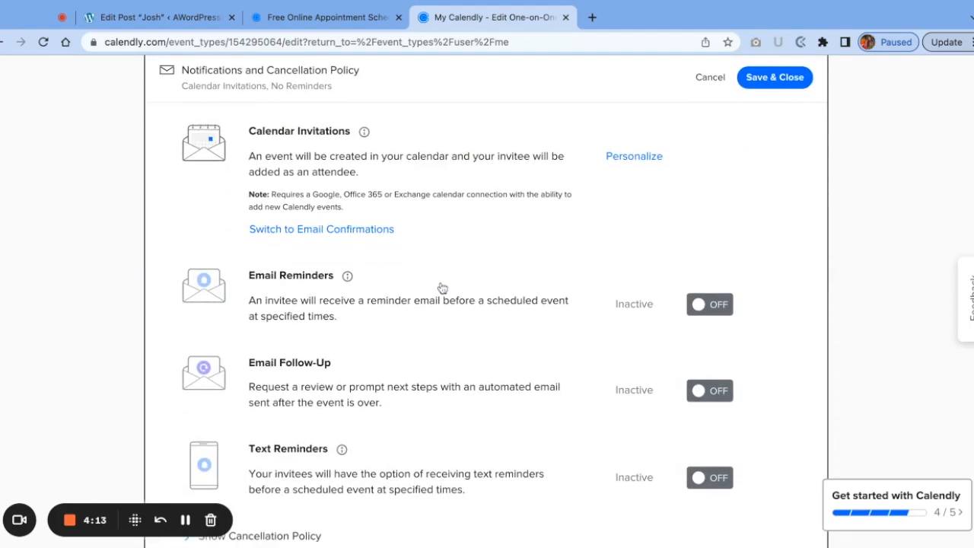
{"action": "scroll", "coordinate": [441, 288], "scroll_direction": "down", "scroll_amount": 1}
{"action": "left_click", "coordinate": [713, 232]}
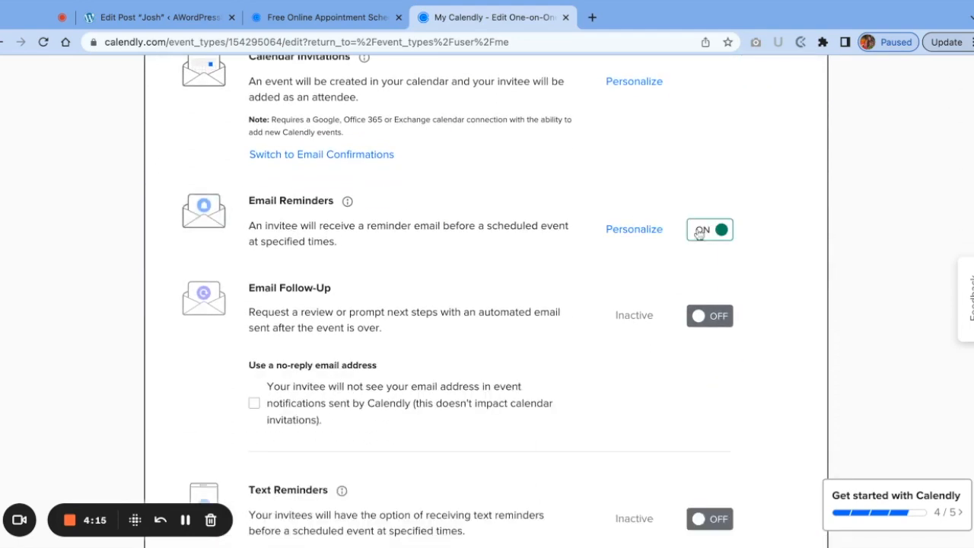
{"action": "scroll", "coordinate": [707, 363], "scroll_direction": "down", "scroll_amount": 3}
{"action": "left_click", "coordinate": [708, 308]}
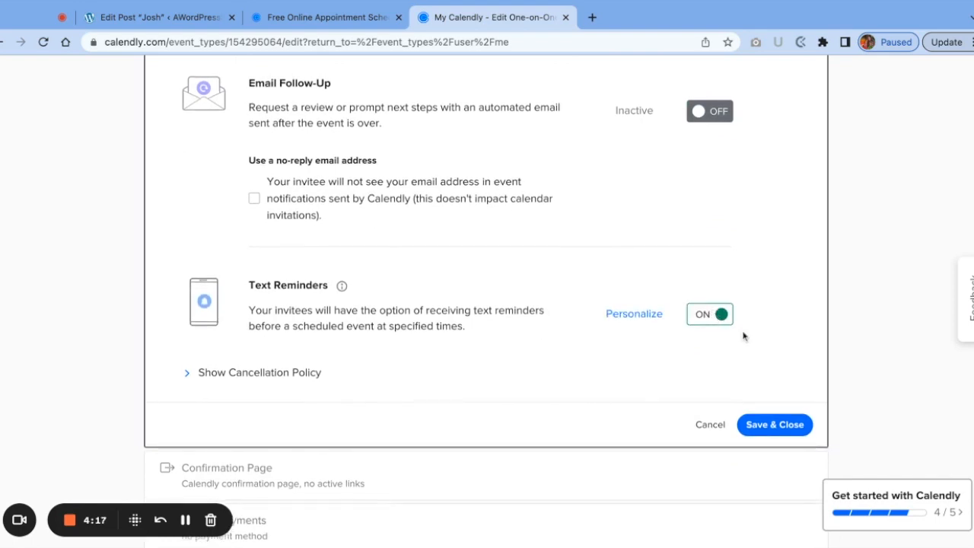
{"action": "left_click", "coordinate": [785, 423]}
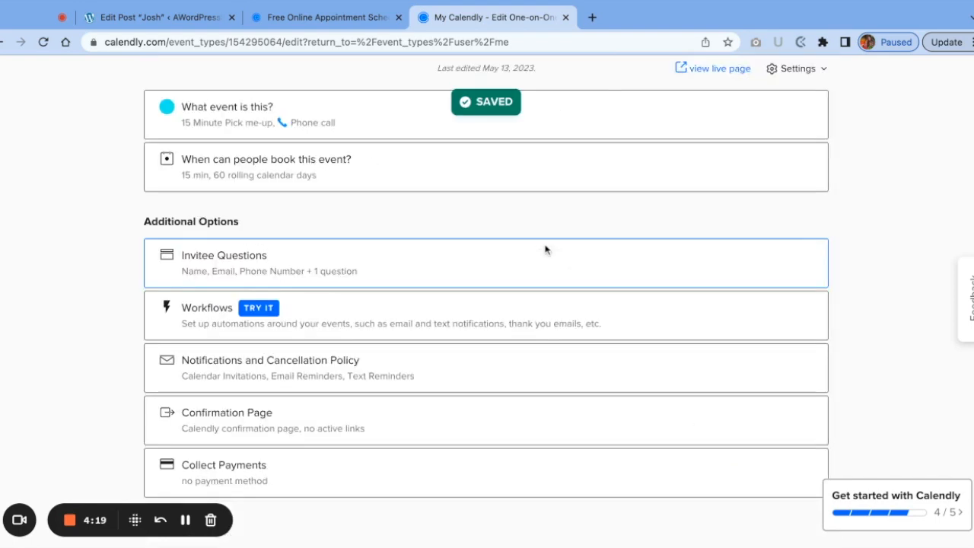
{"action": "left_click", "coordinate": [251, 433]}
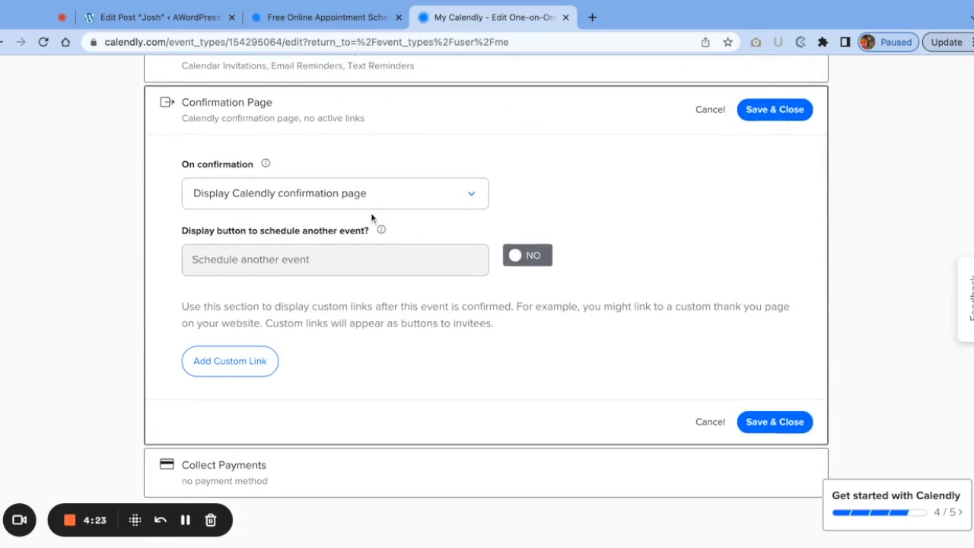
{"action": "left_click", "coordinate": [396, 203]}
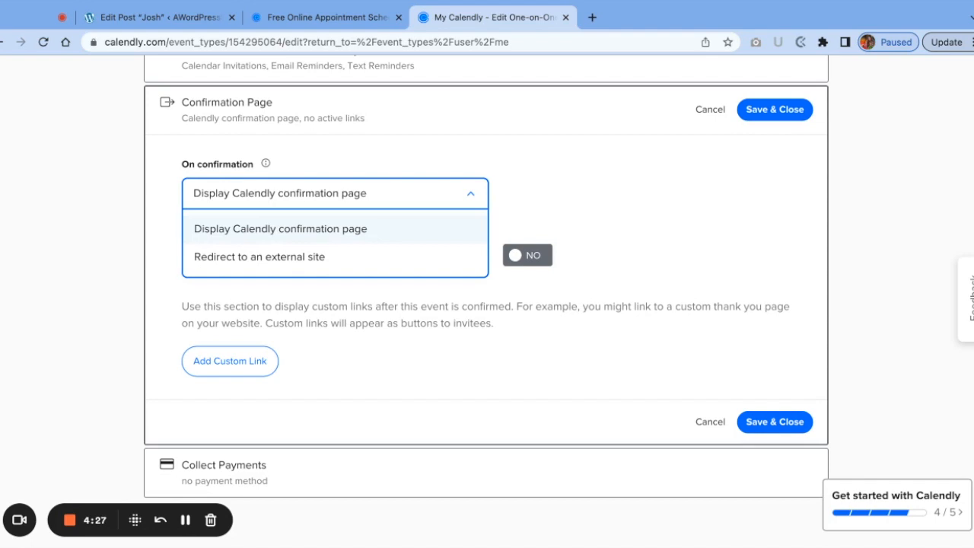
{"action": "left_click", "coordinate": [272, 257]}
{"action": "left_click", "coordinate": [286, 331]}
{"action": "type", "text": "www.marketing"}
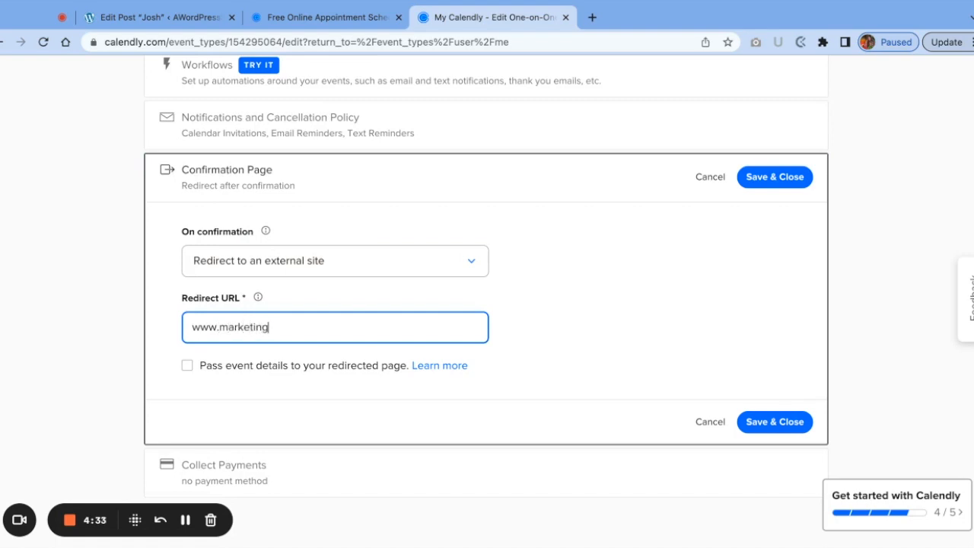
{"action": "type", "text": "clarity.net/services"}
{"action": "left_click", "coordinate": [772, 421]}
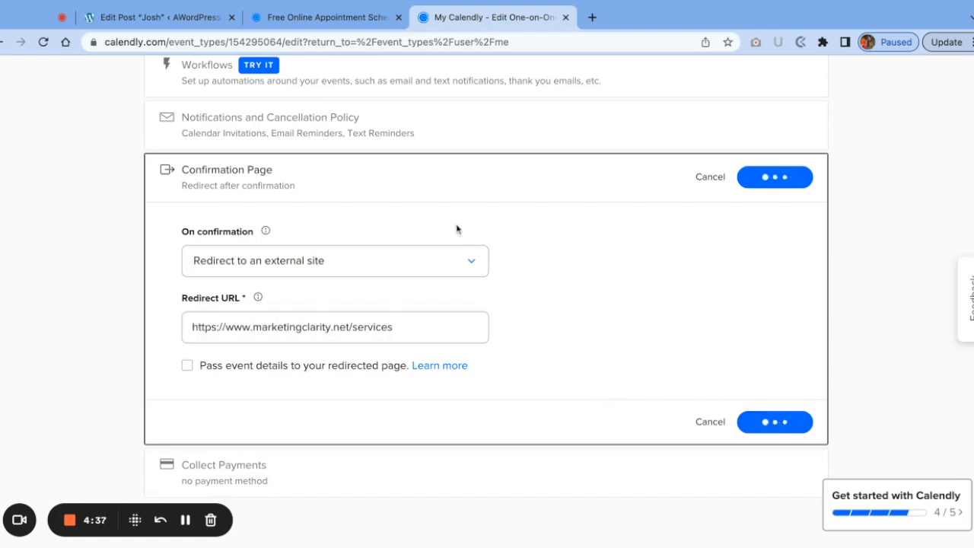
Step: Open the Collect Payments settings and save them with no payments collected for this event
{"action": "left_click", "coordinate": [428, 466]}
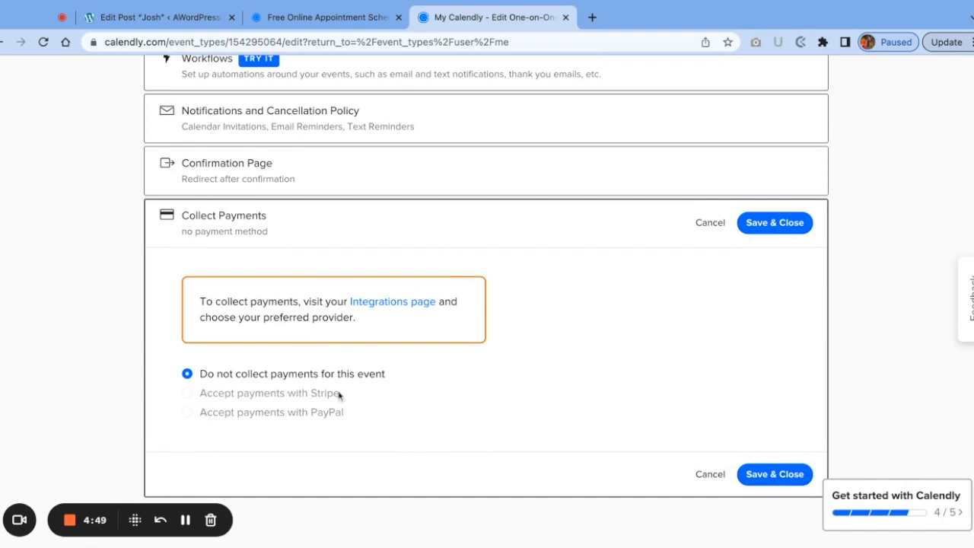
{"action": "left_click", "coordinate": [801, 218]}
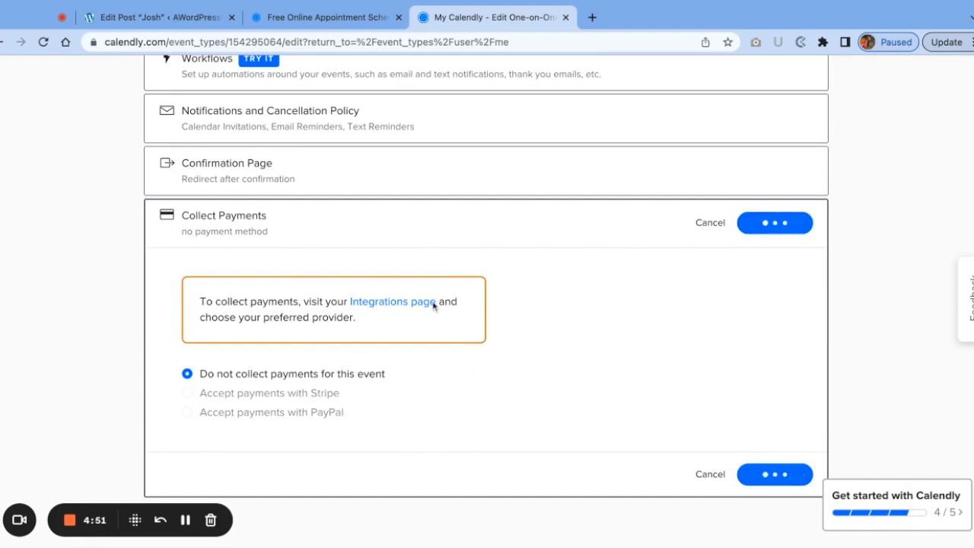
Step: Open the account's link-sharing options and choose to add the scheduling page to a site
{"action": "scroll", "coordinate": [405, 216], "scroll_direction": "up", "scroll_amount": 3}
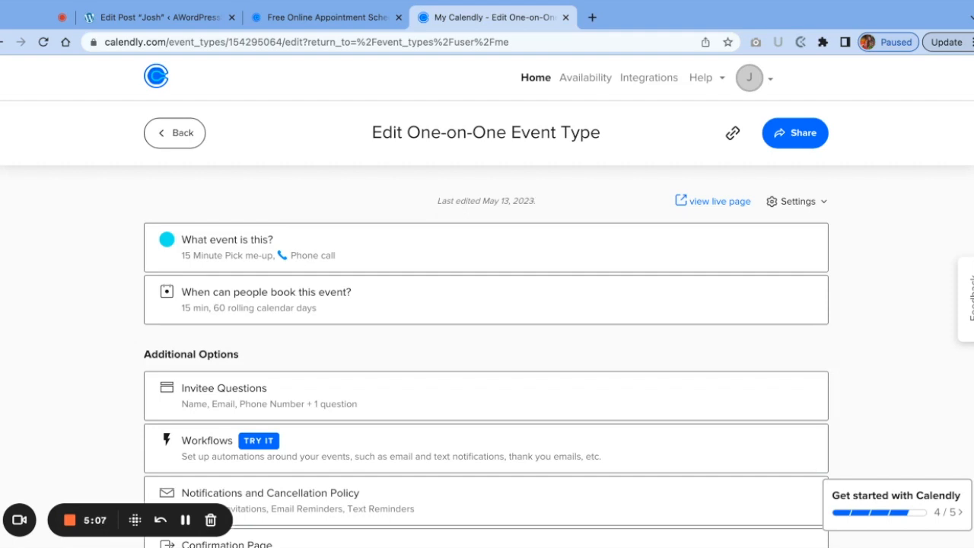
{"action": "left_click", "coordinate": [756, 83]}
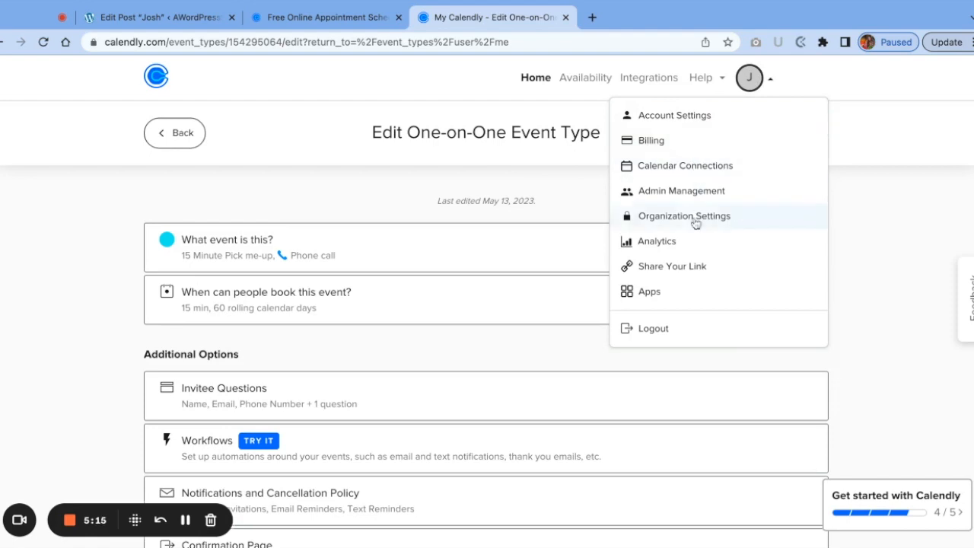
{"action": "left_click", "coordinate": [695, 267]}
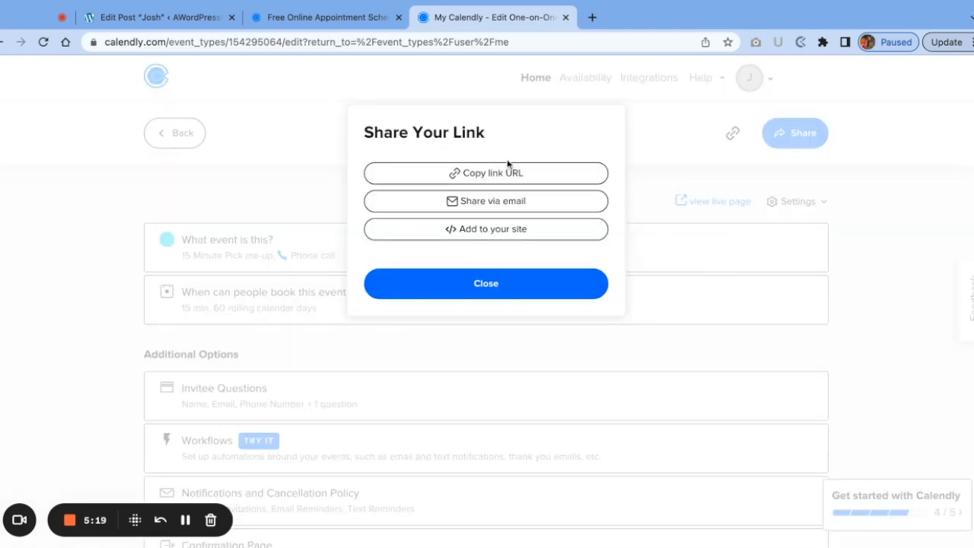
{"action": "left_click", "coordinate": [514, 234]}
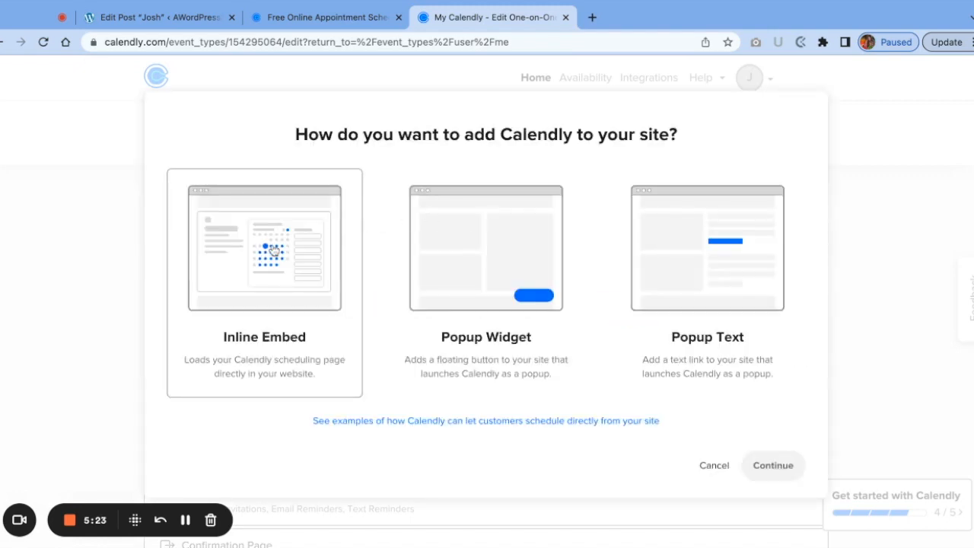
Step: Try the Popup Widget and Popup Text embed types, and continue with Inline Embed
{"action": "left_click", "coordinate": [229, 281]}
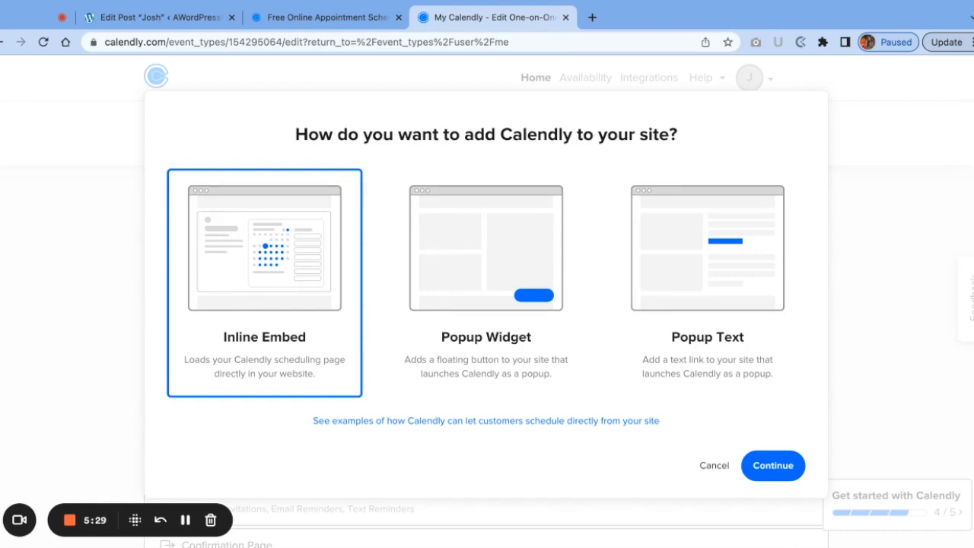
{"action": "left_click", "coordinate": [539, 296]}
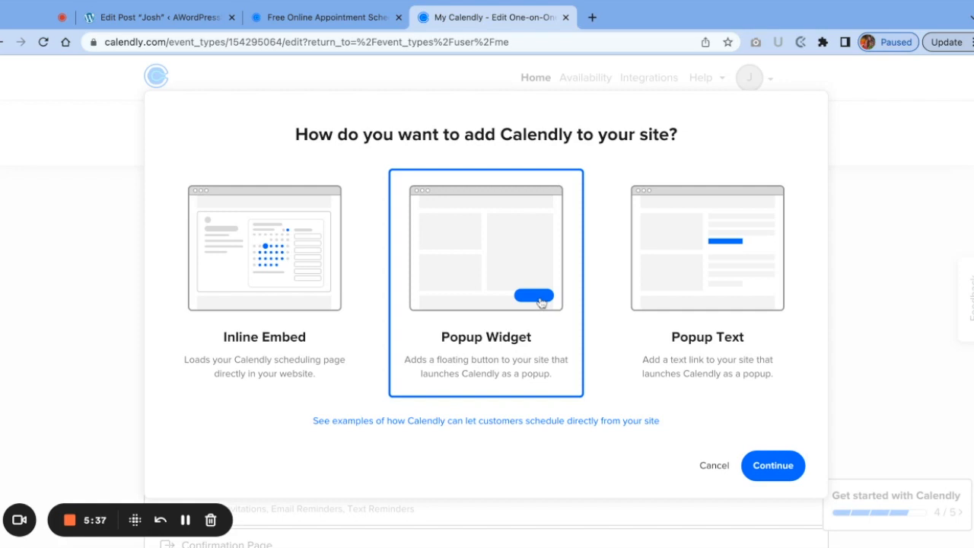
{"action": "left_click", "coordinate": [655, 281]}
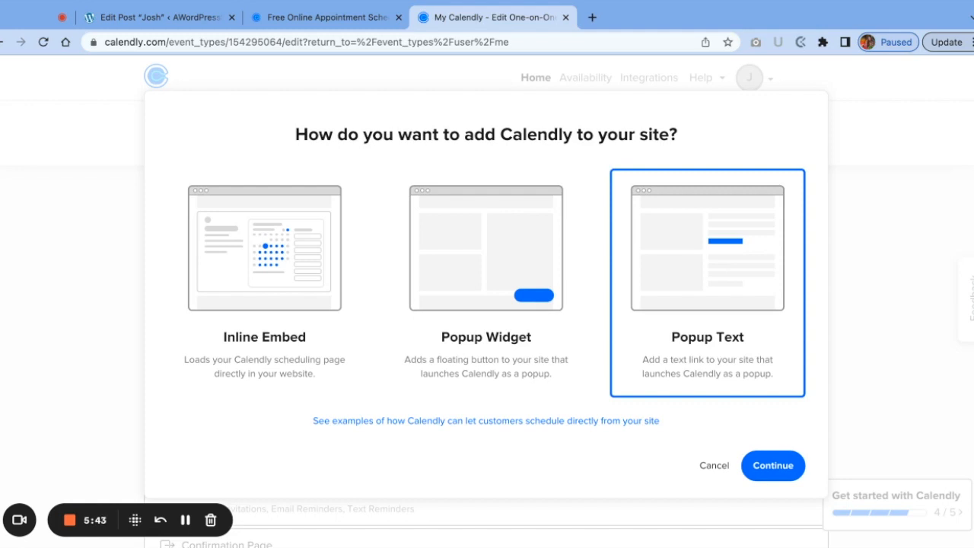
{"action": "left_click", "coordinate": [268, 251]}
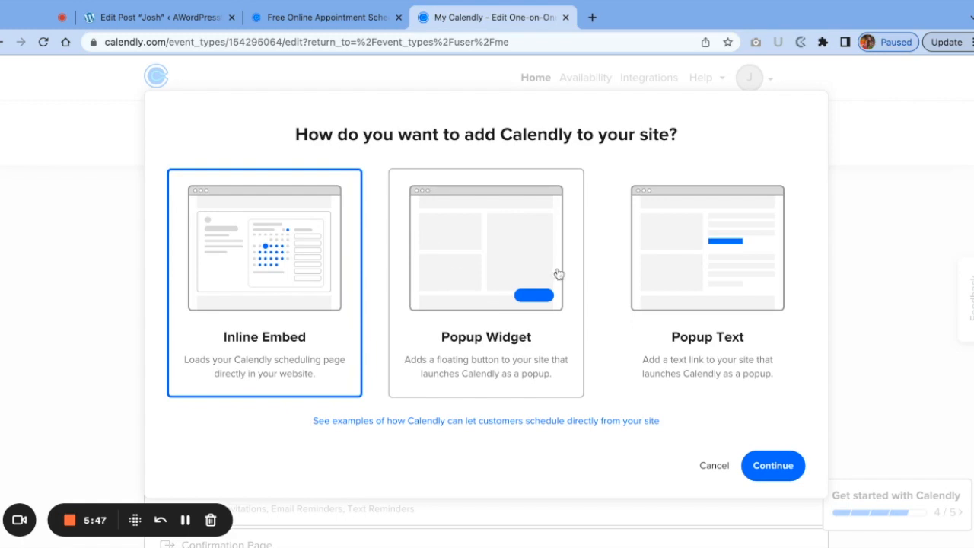
{"action": "left_click", "coordinate": [773, 467]}
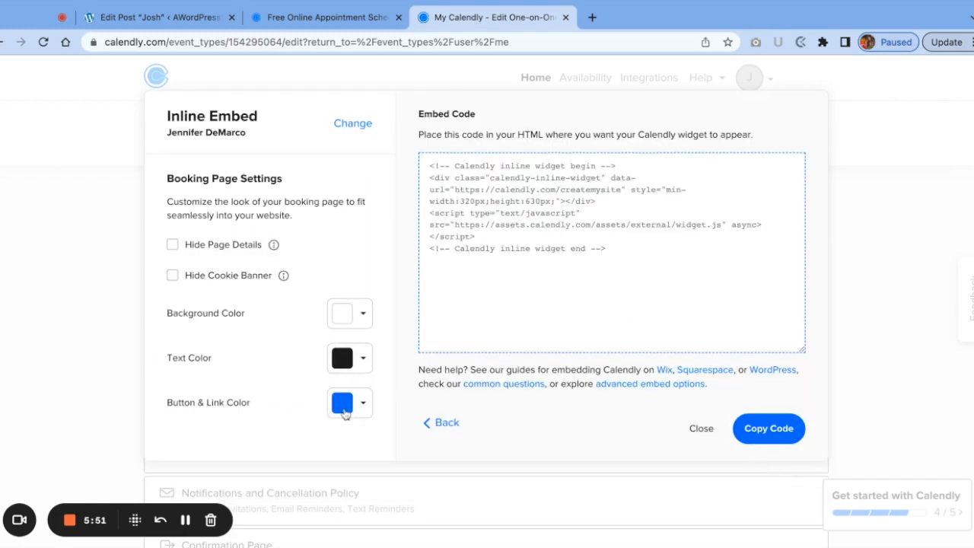
Step: Copy the Inline Embed code for the scheduling page and close the embed dialog
{"action": "left_click", "coordinate": [768, 428]}
{"action": "left_click", "coordinate": [700, 428]}
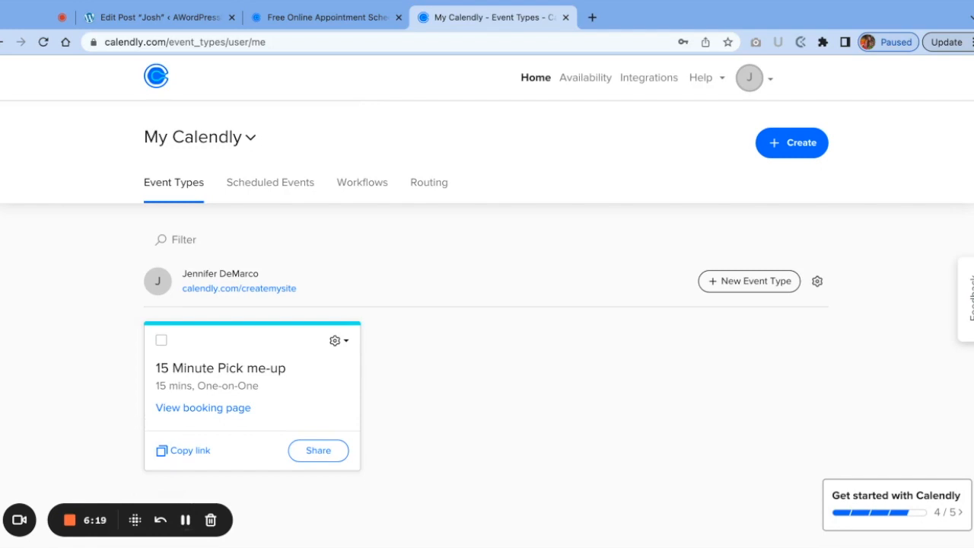
Step: Open the account's calendar connections and start adding an iCloud Calendar as a new calendar account
{"action": "left_click", "coordinate": [751, 82]}
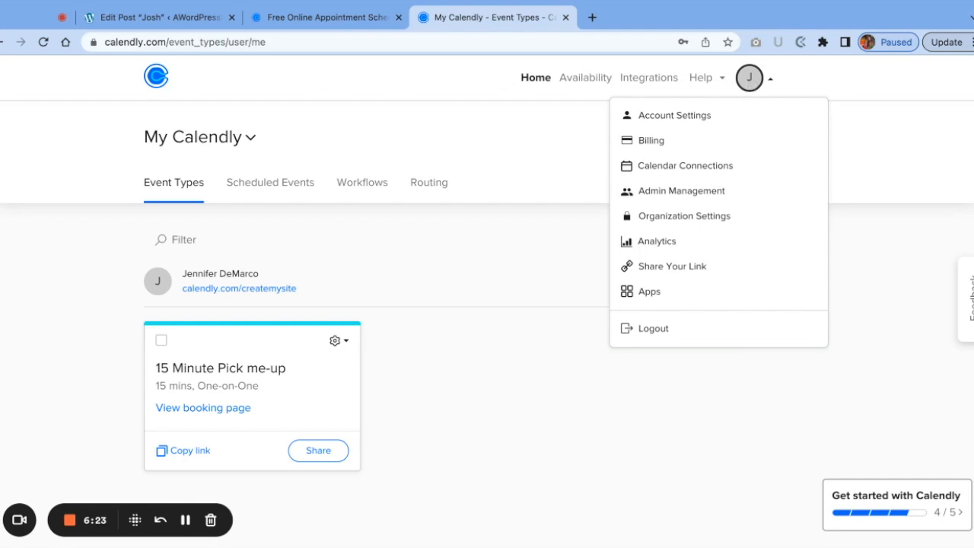
{"action": "left_click", "coordinate": [735, 169]}
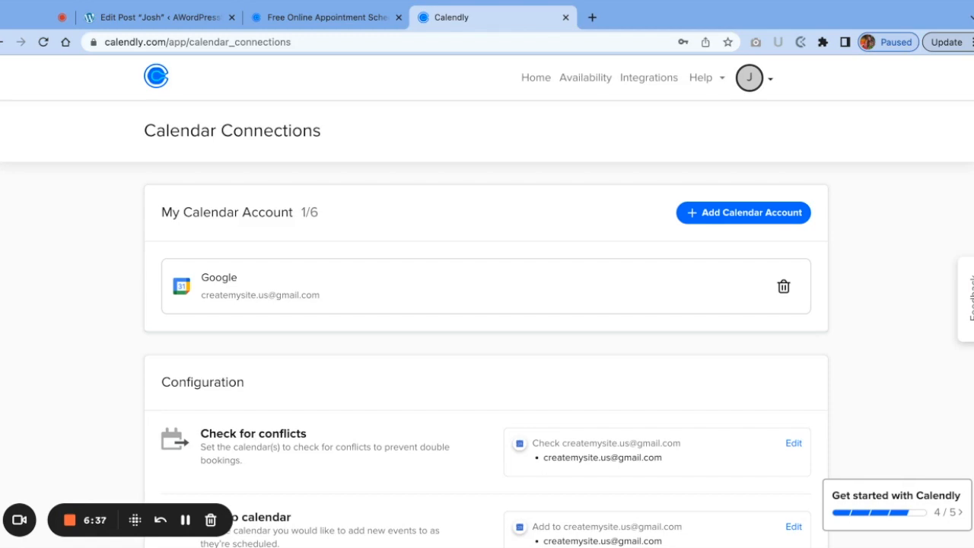
{"action": "left_click", "coordinate": [743, 214]}
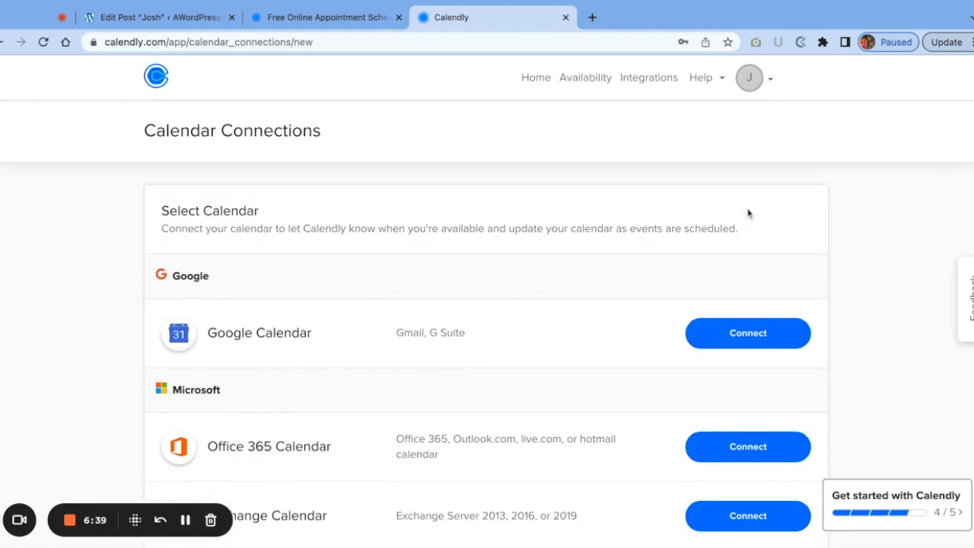
{"action": "scroll", "coordinate": [732, 214], "scroll_direction": "down", "scroll_amount": 5}
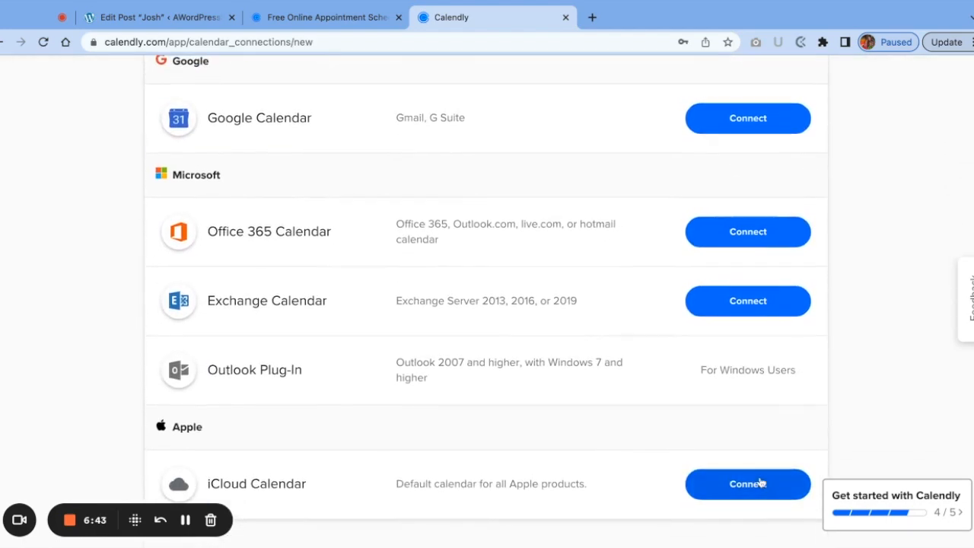
{"action": "left_click", "coordinate": [759, 484]}
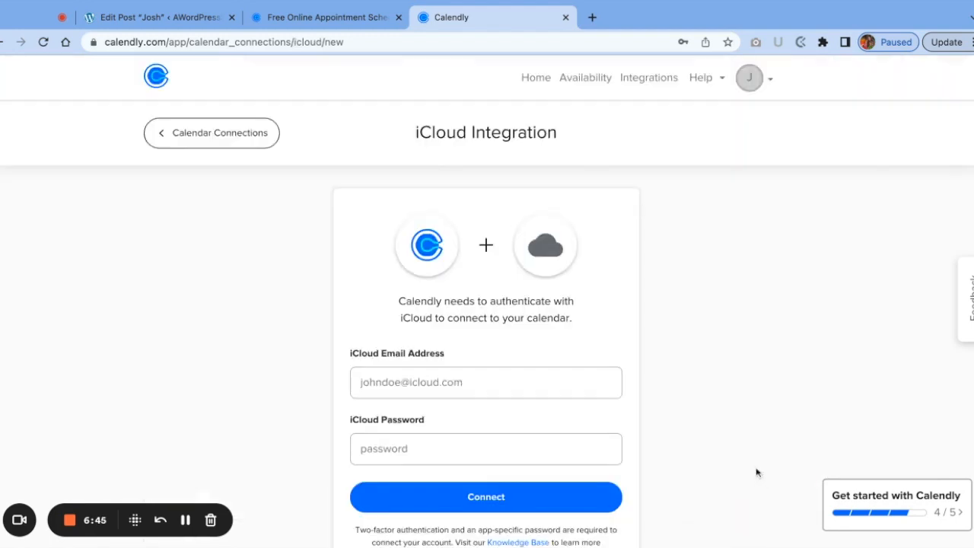